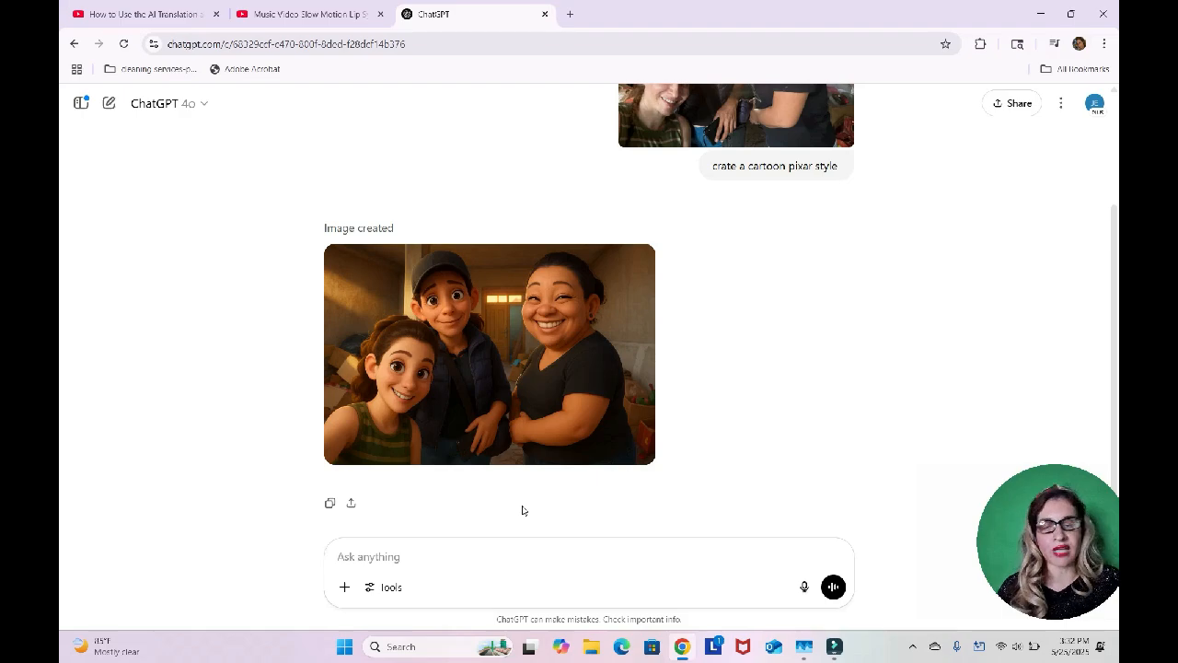
- Attach the Mother storage photo from the Downloads folder to a new chat message
click(345, 587)
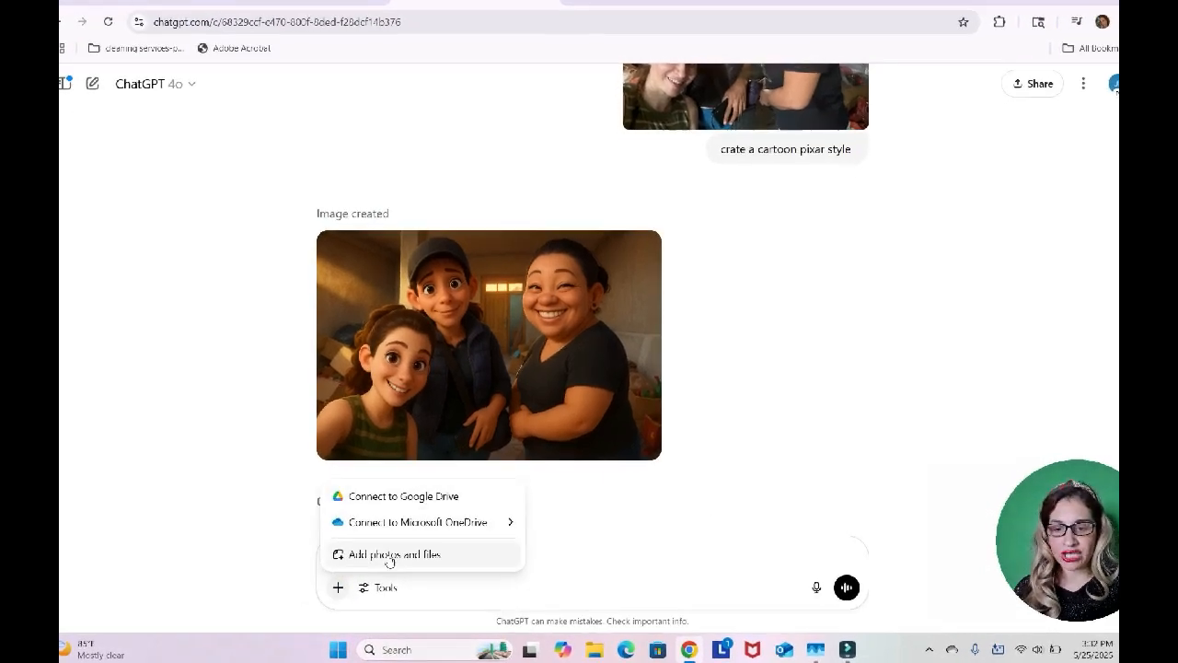
click(390, 555)
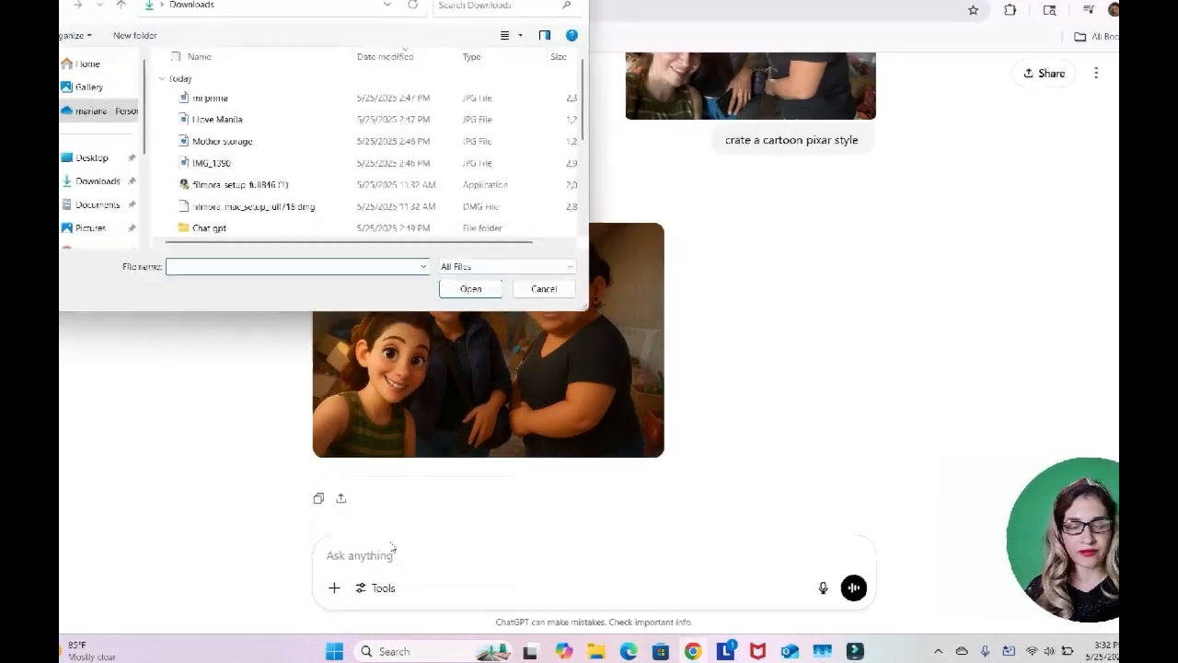
click(241, 132)
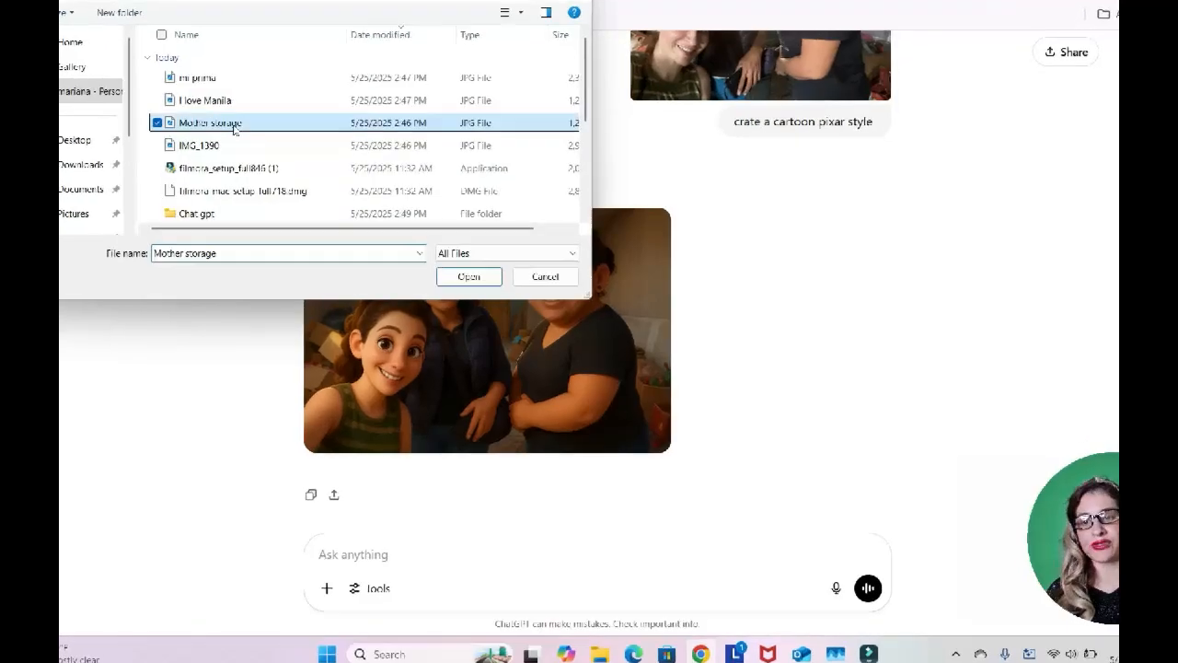
click(467, 270)
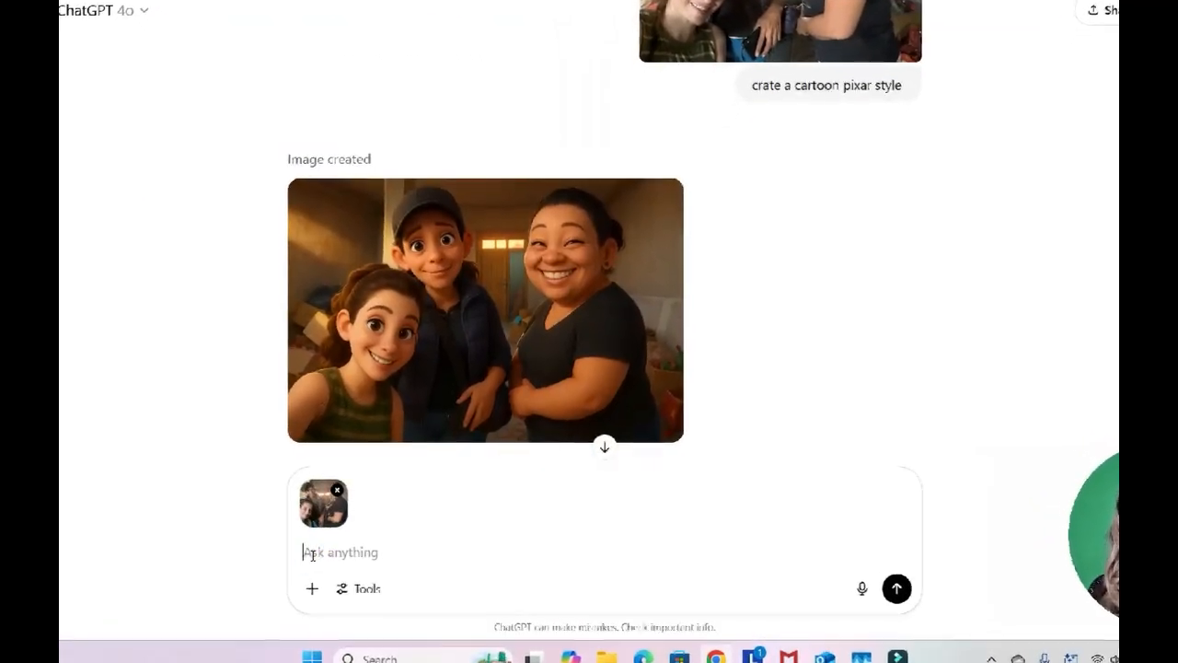
- Send the attached photo with the prompt "create a comic book fun style cartoon"
text(canhy)
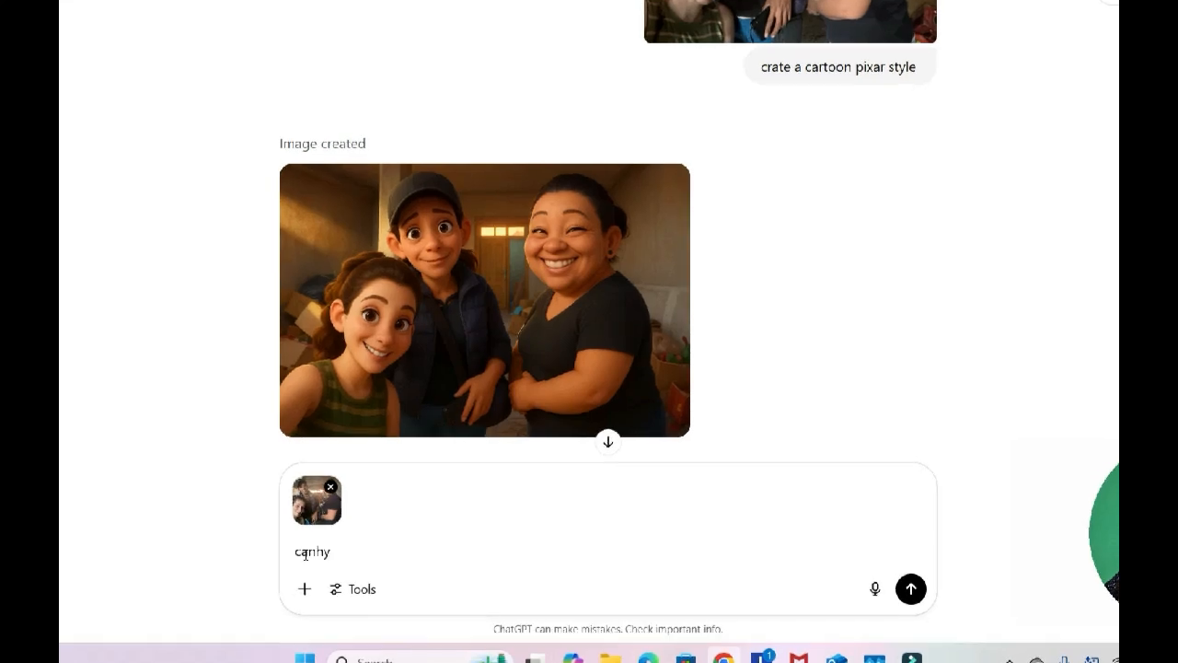
key(BackSpace)
key(BackSpace)
key(BackSpace)
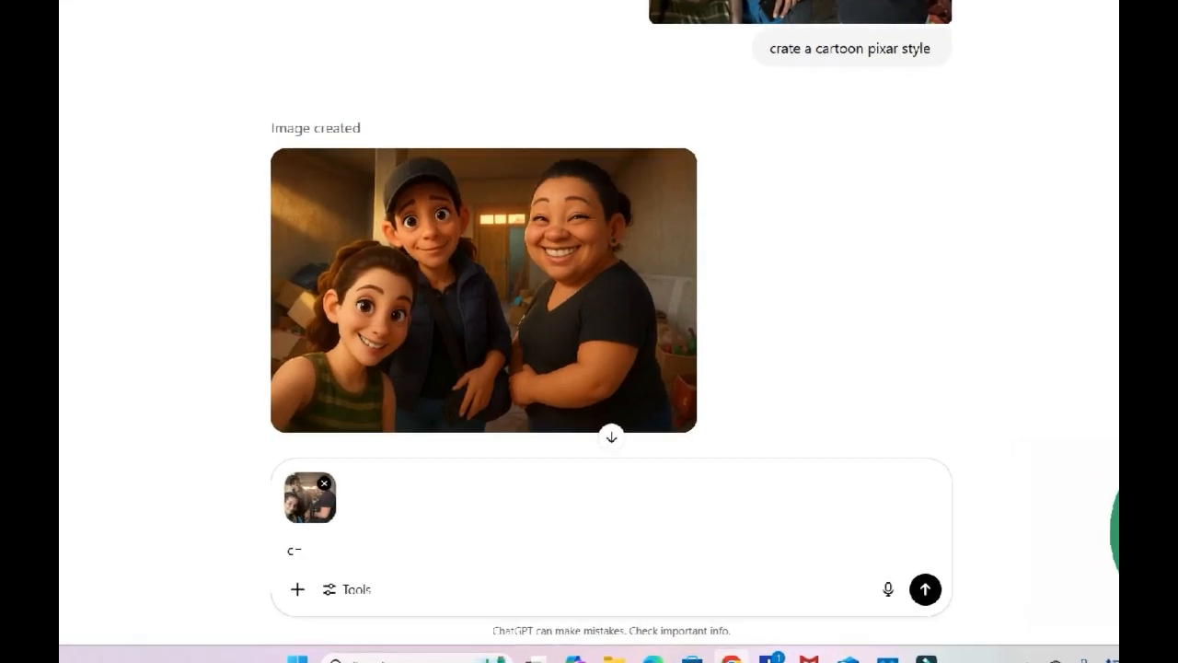
text(reate a c)
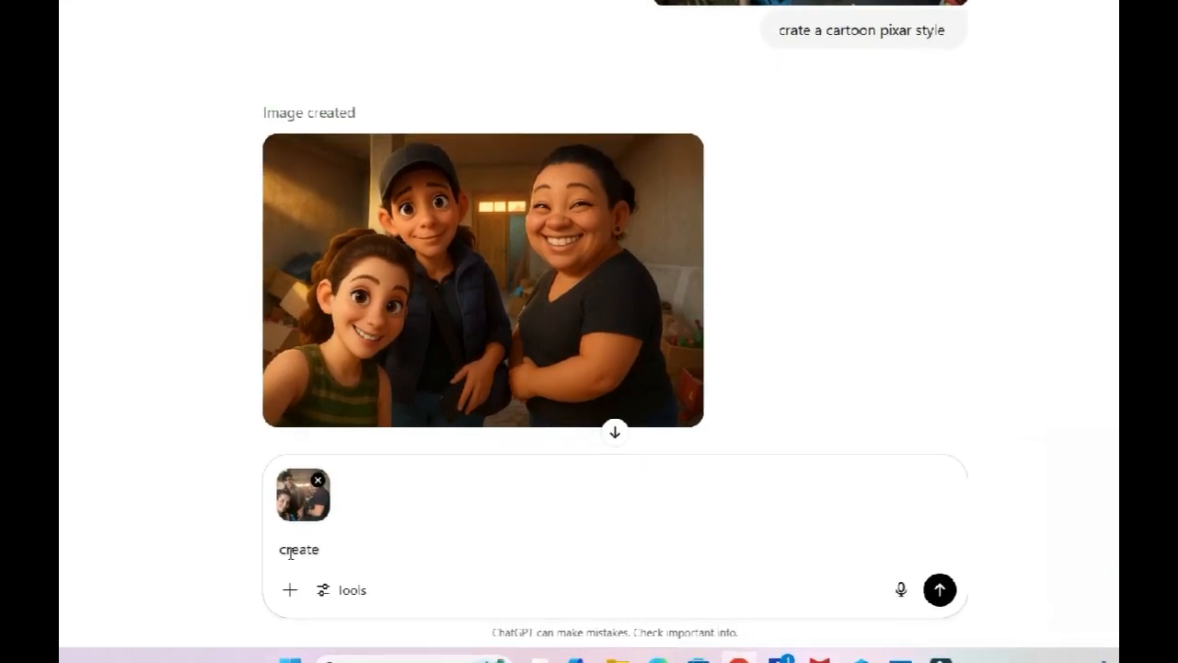
text(omic book)
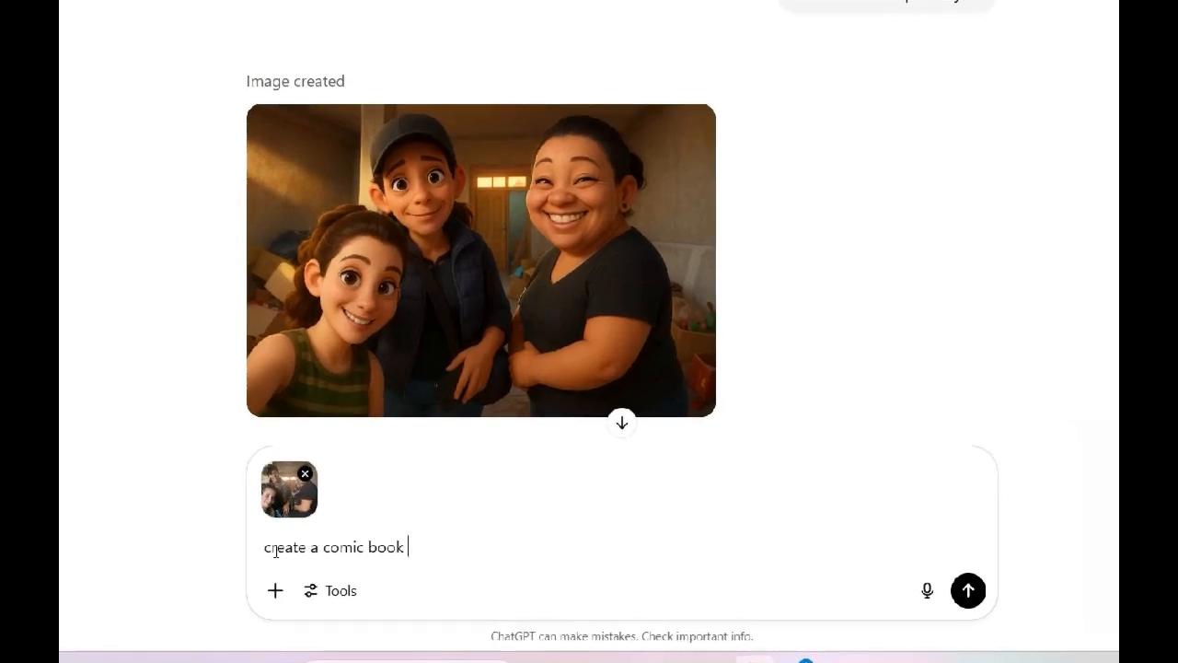
text( fun)
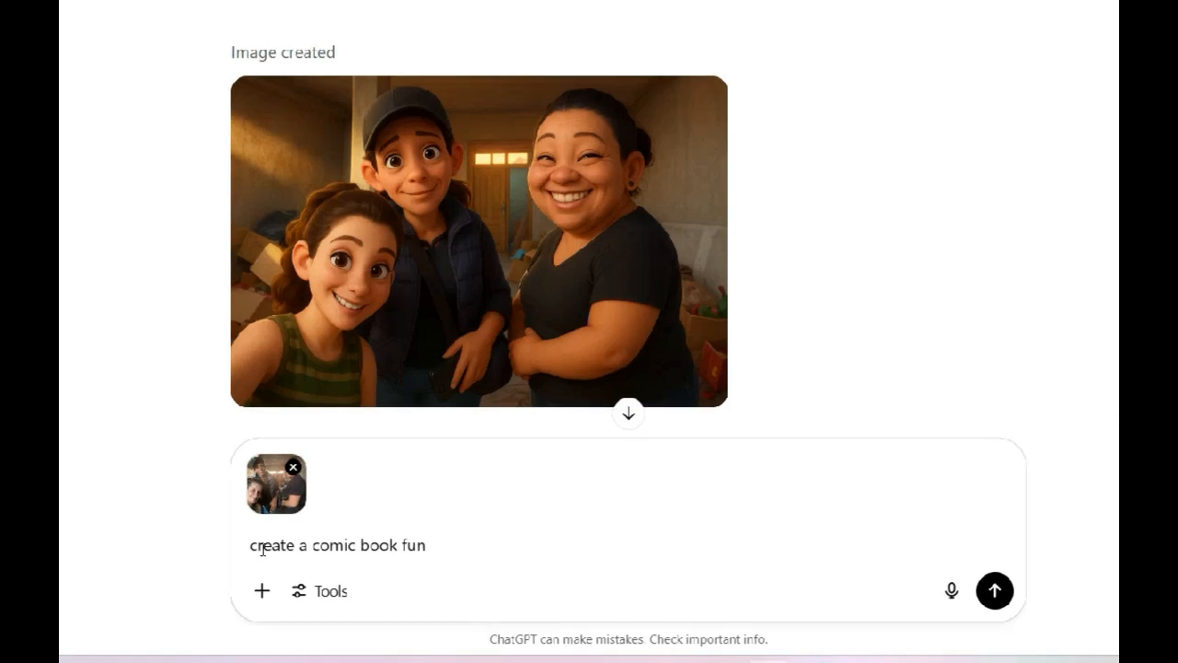
text( style cartoon)
key(Return)
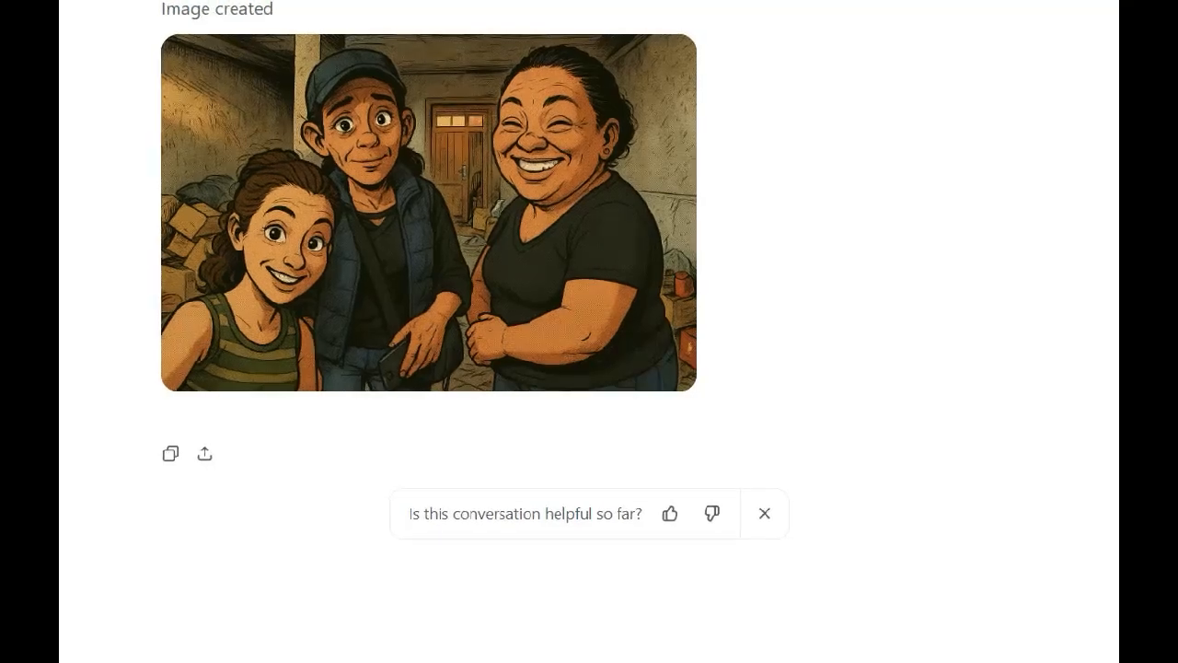
- Compare the comic book cartoon with the original photo and the earlier Pixar-style image in the conversation
scroll(429, 421, up, 5)
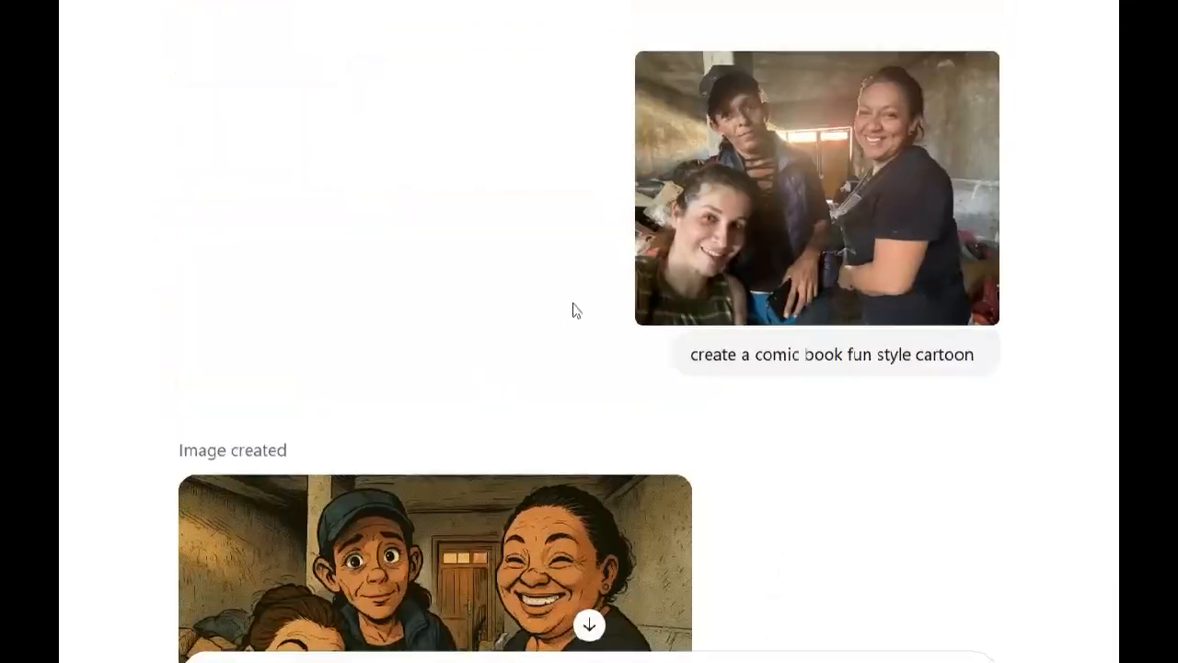
scroll(575, 310, up, 4)
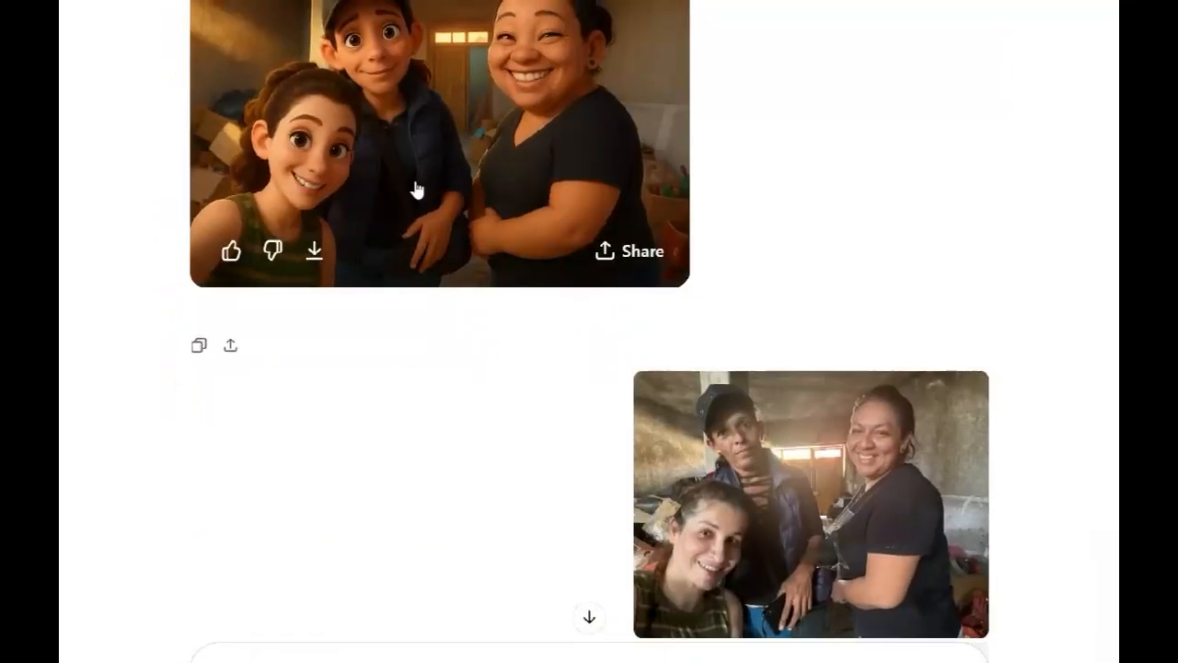
scroll(396, 180, up, 1)
scroll(389, 229, down, 8)
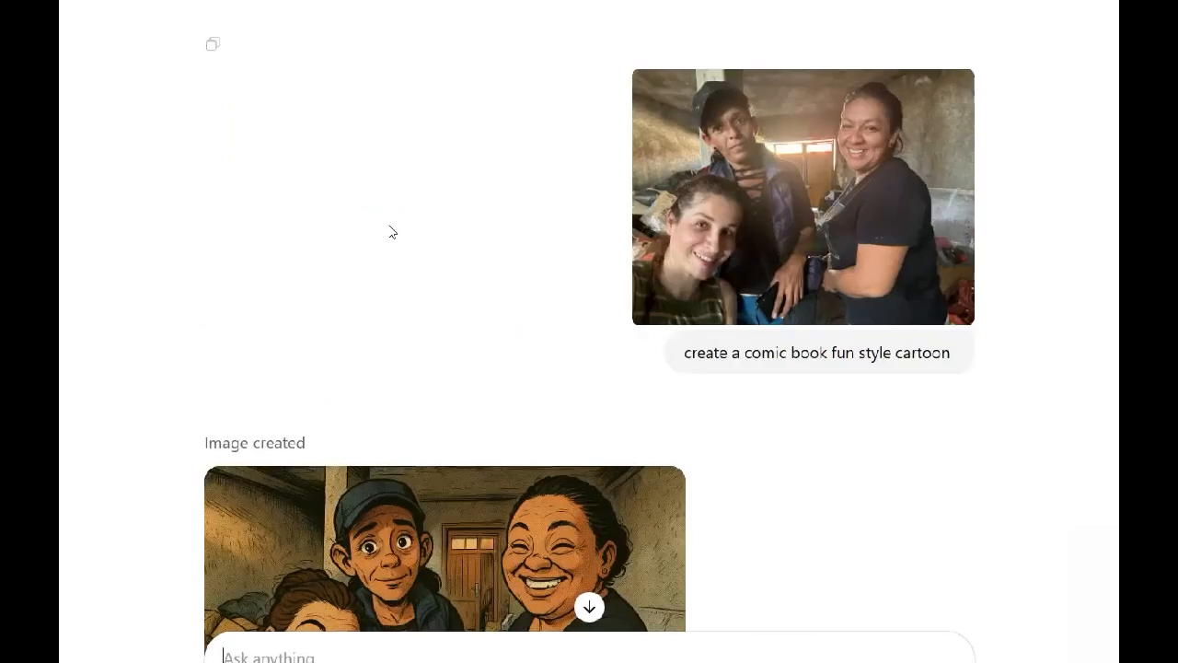
scroll(385, 253, down, 1)
scroll(387, 253, up, 10)
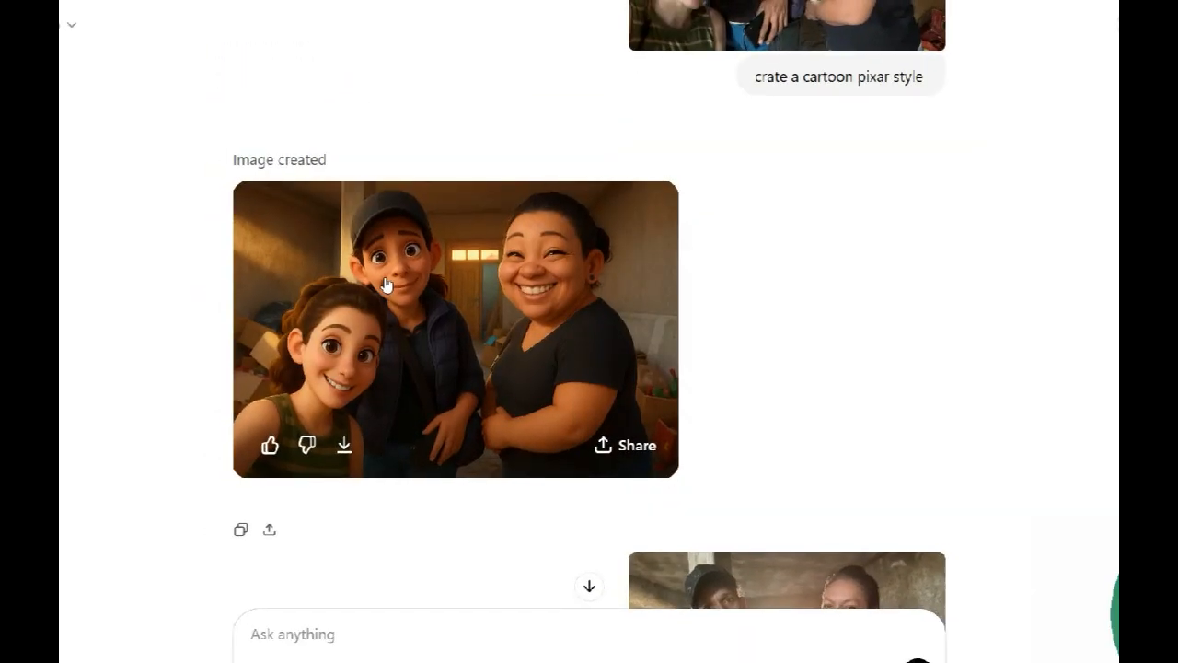
scroll(392, 289, down, 8)
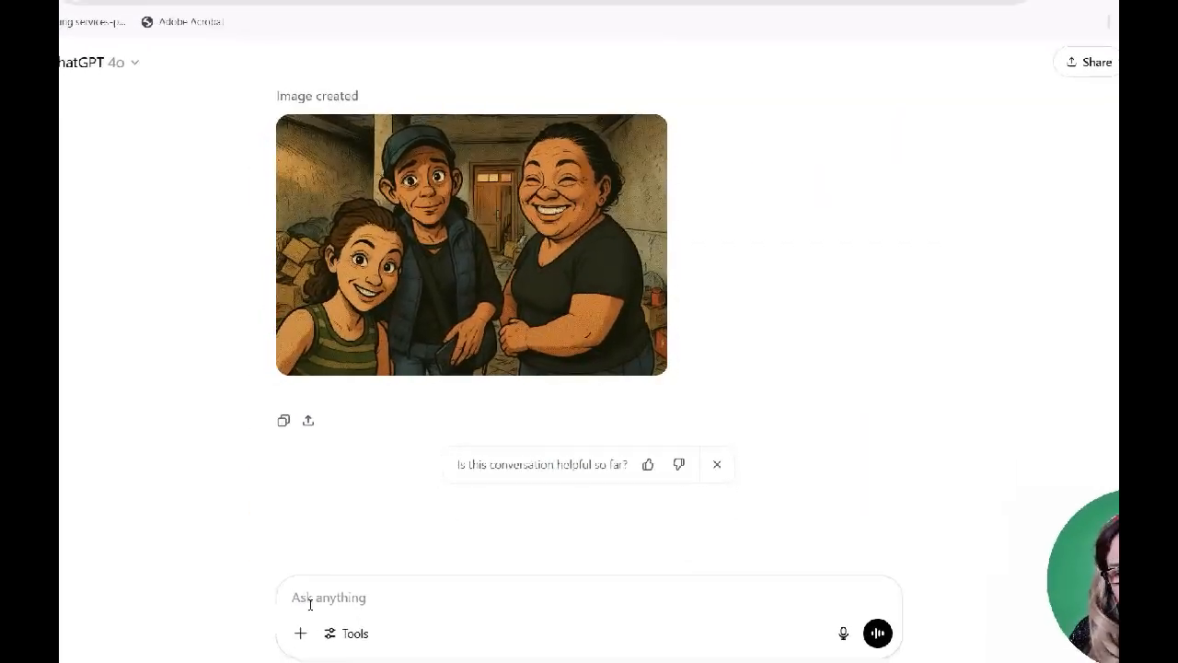
- Attach the Mother storage photo from Downloads again for another cartoon version
click(307, 631)
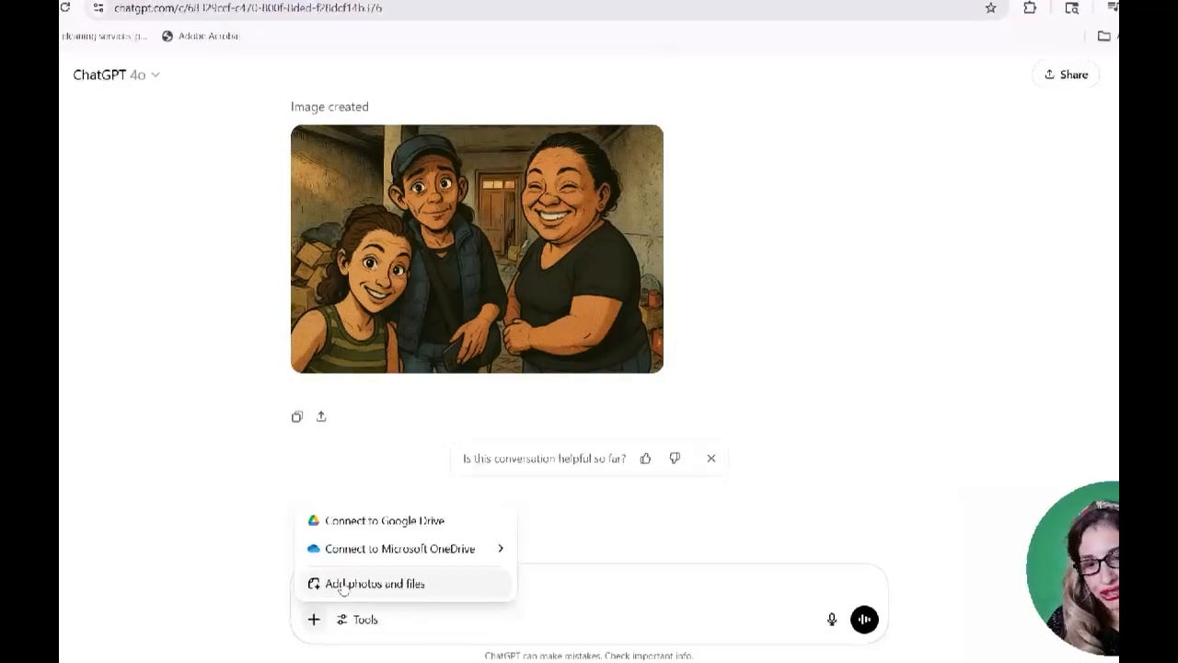
click(344, 582)
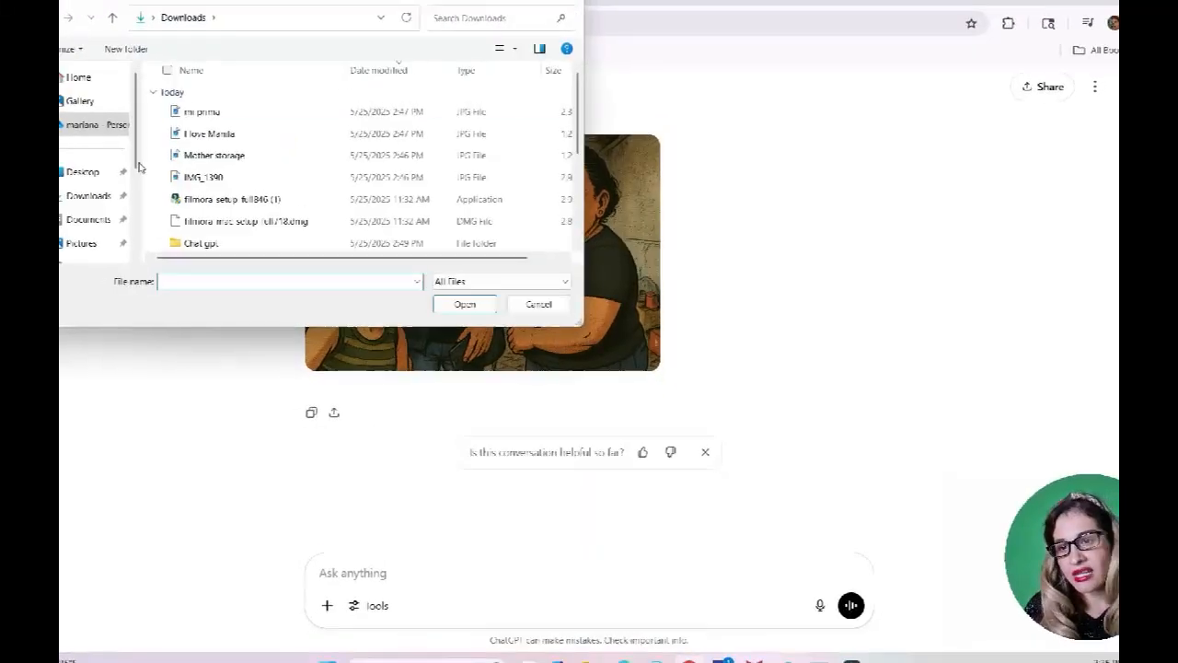
click(217, 158)
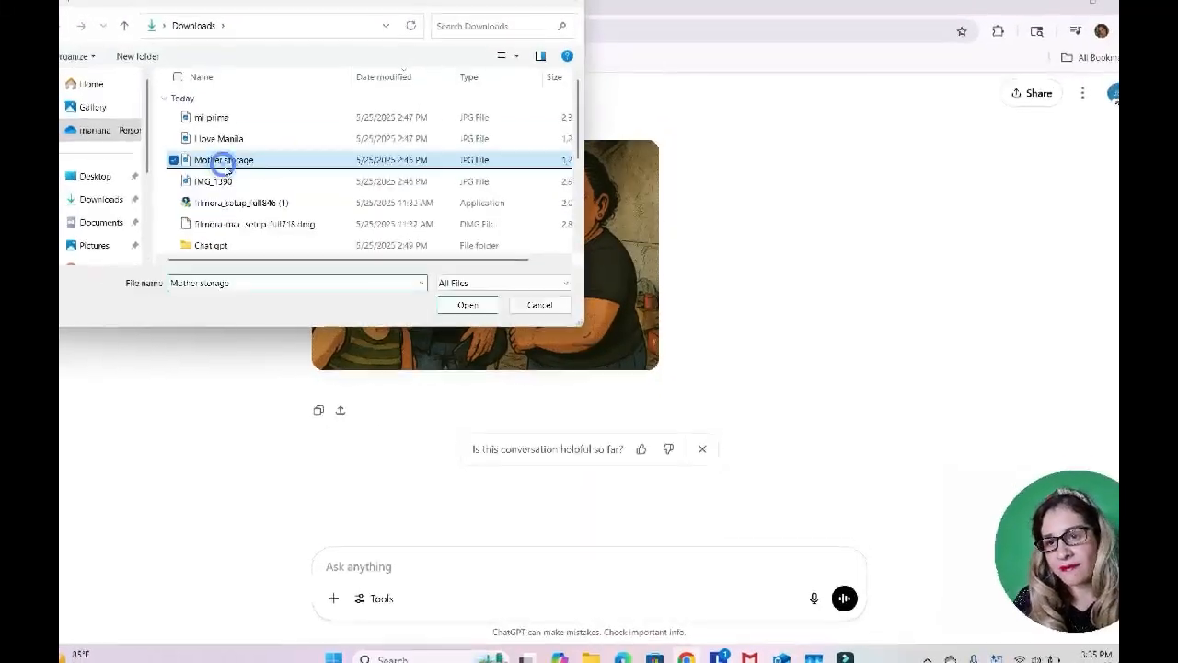
click(472, 305)
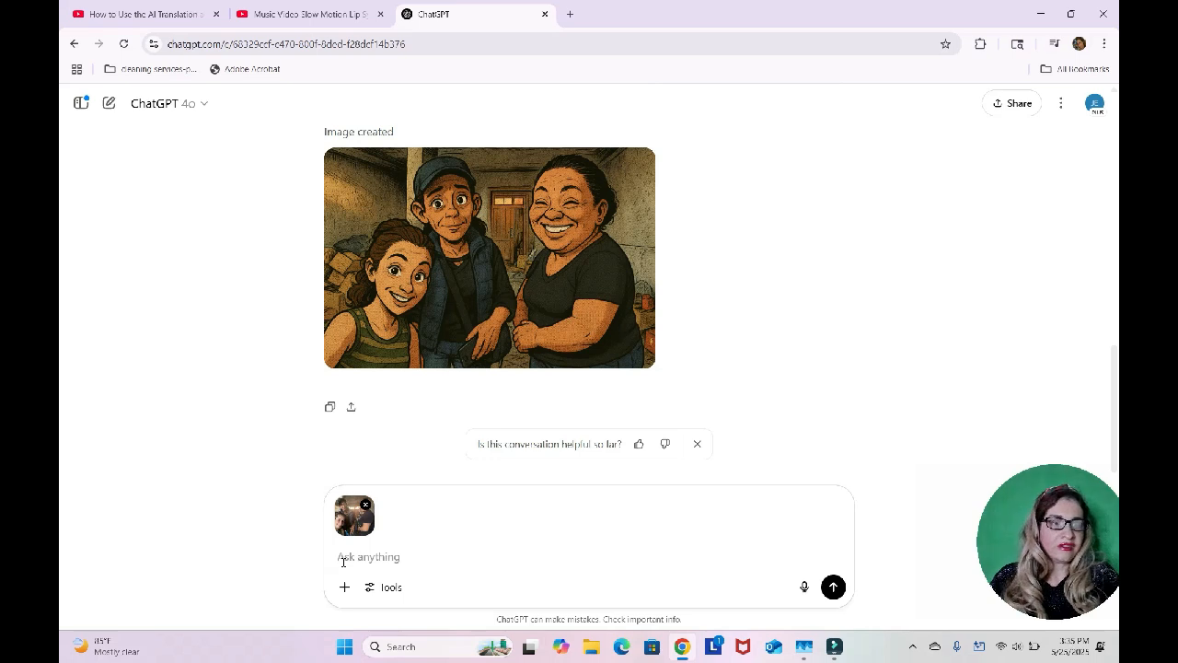
- Request a pencil-style version of the attached photo with the prompt "create a sketch fun animated cartoon"
text(c)
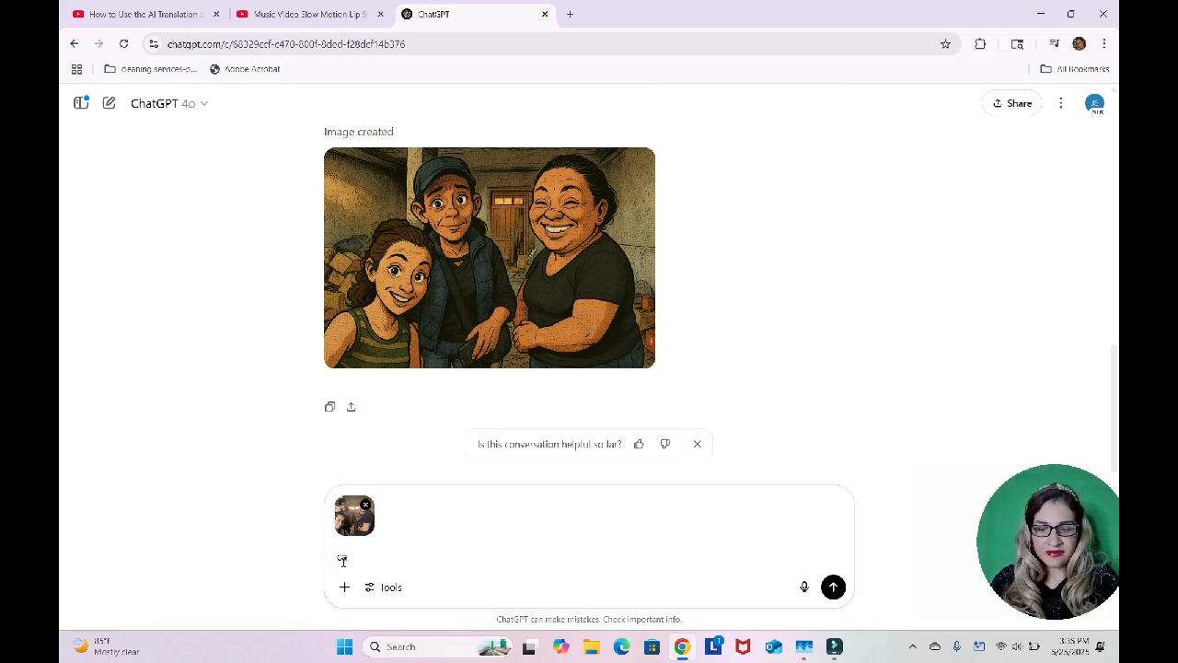
text(reate a)
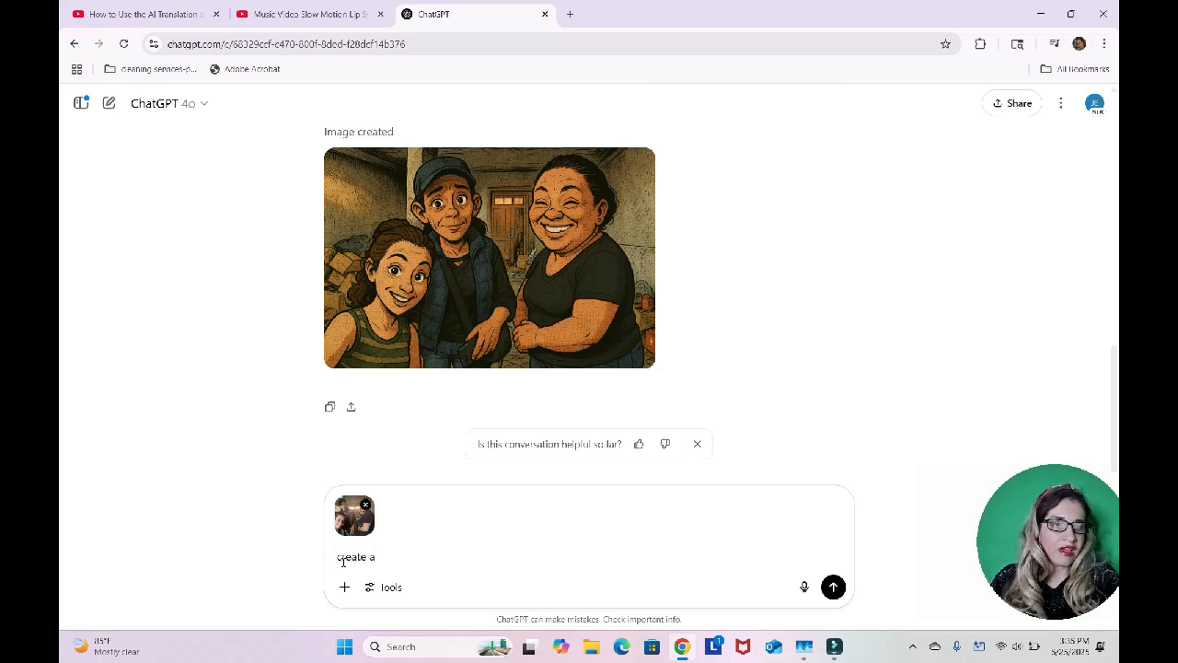
text( sketch)
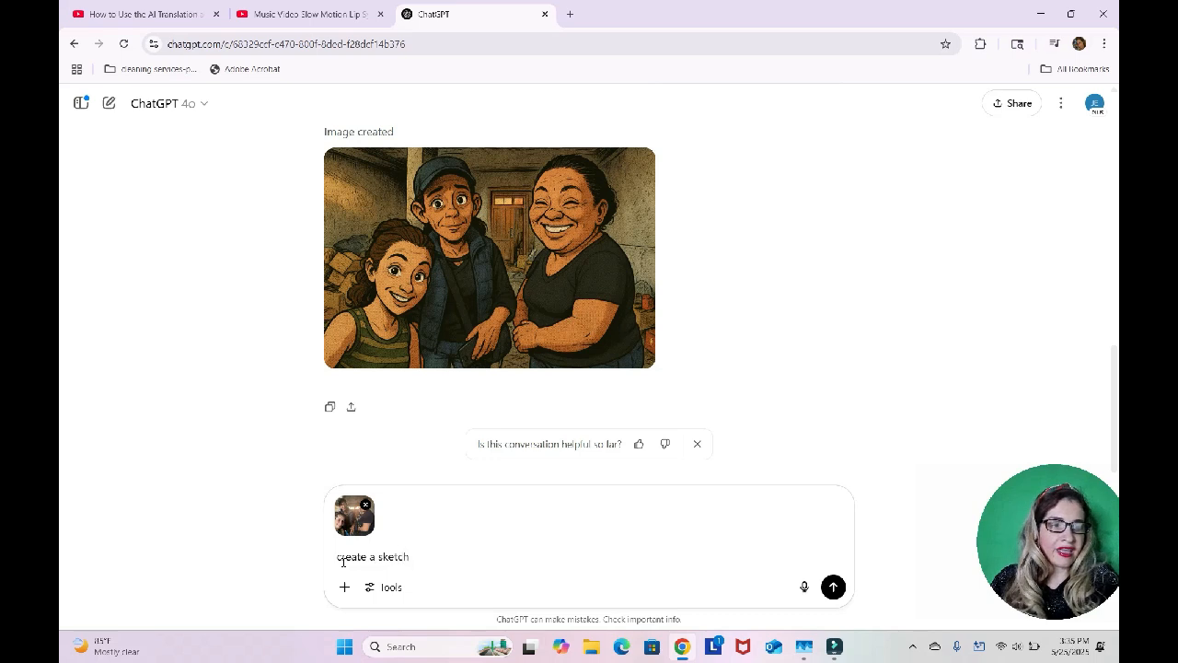
text( fun ani)
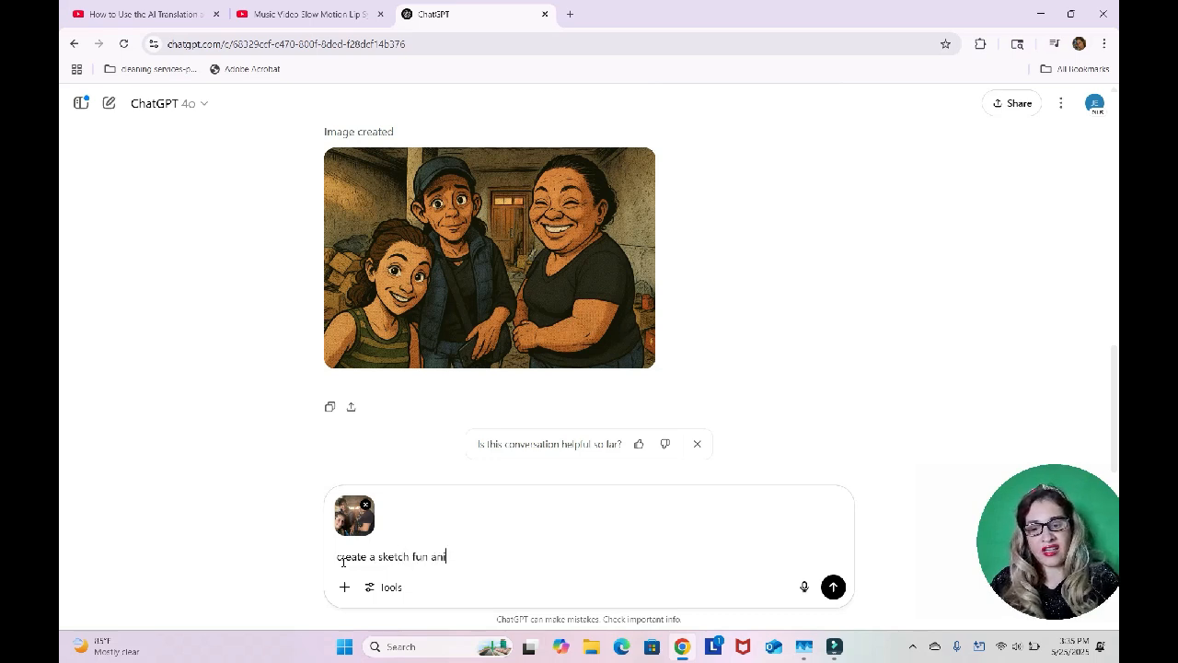
text(mated car)
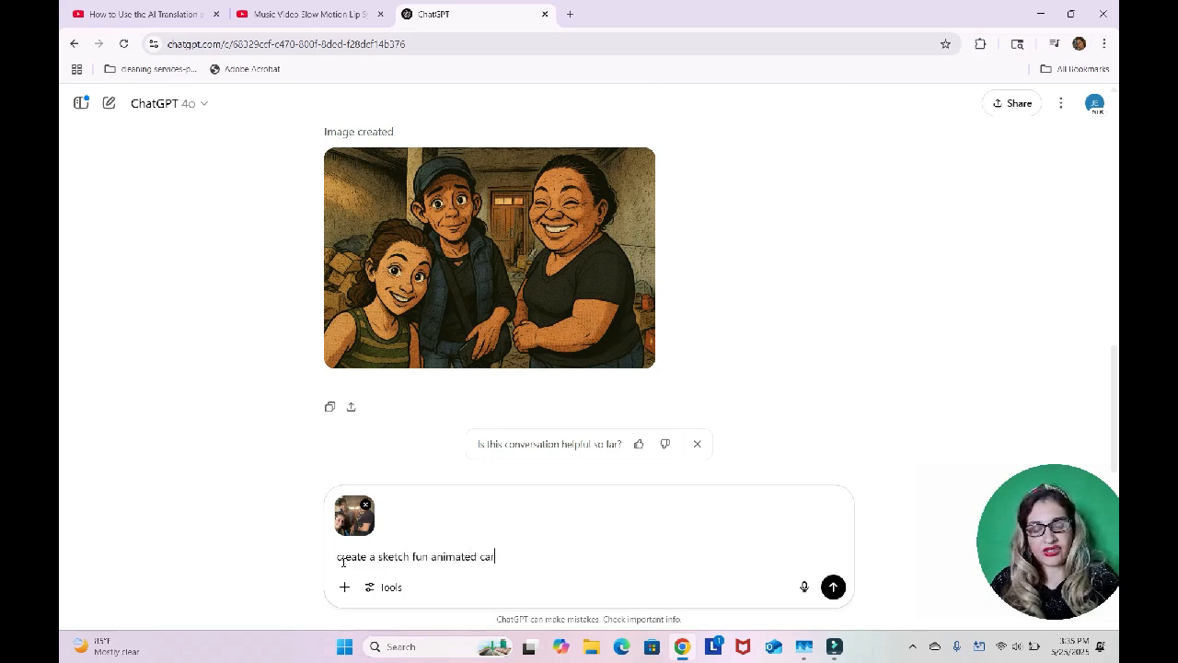
text(toon)
key(Return)
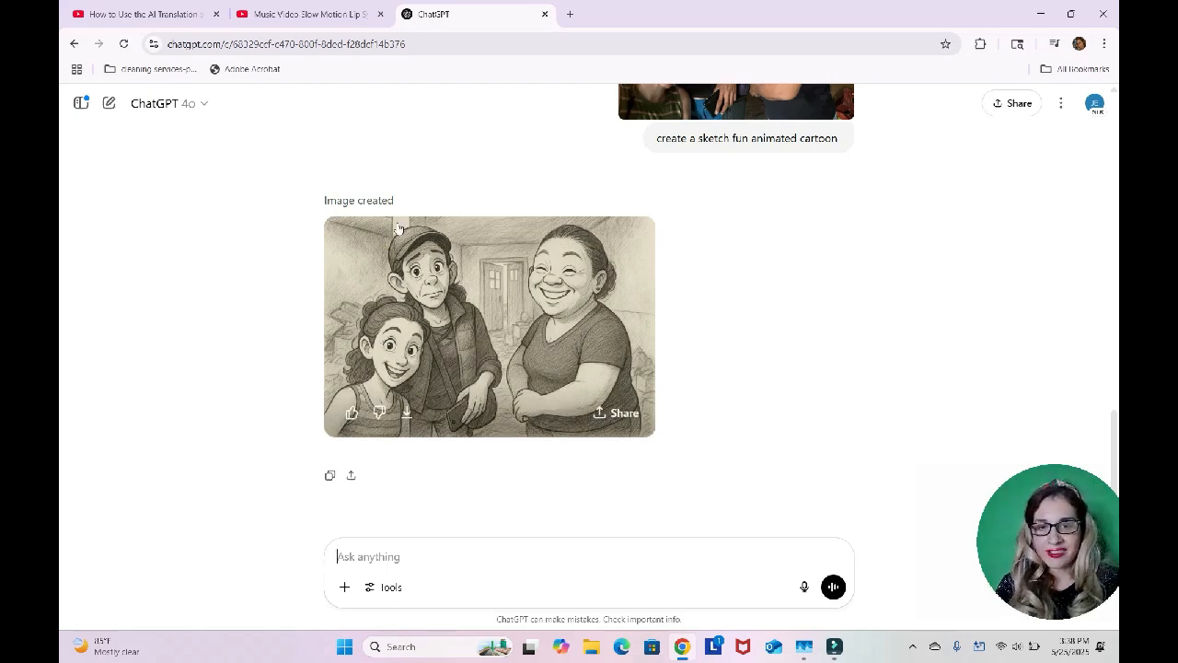
- Review the Pixar-style and comic book images generated earlier in the conversation alongside the new sketch
scroll(545, 281, up, 3)
scroll(573, 269, up, 10)
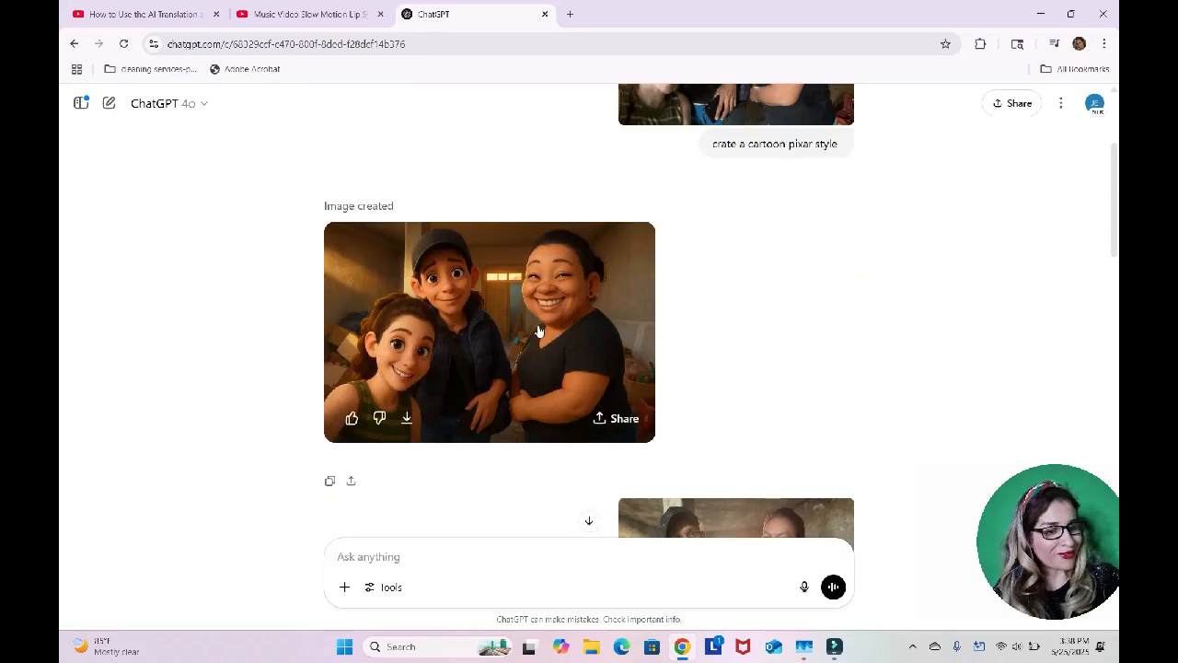
scroll(547, 308, down, 1)
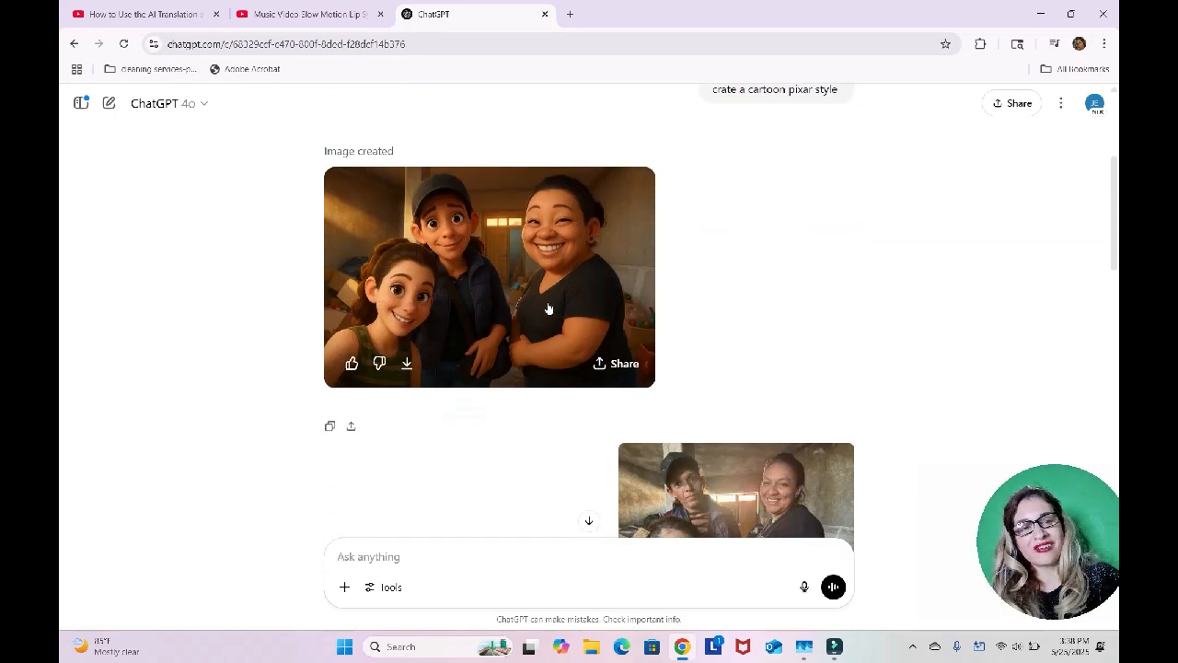
scroll(548, 307, up, 2)
scroll(547, 307, down, 10)
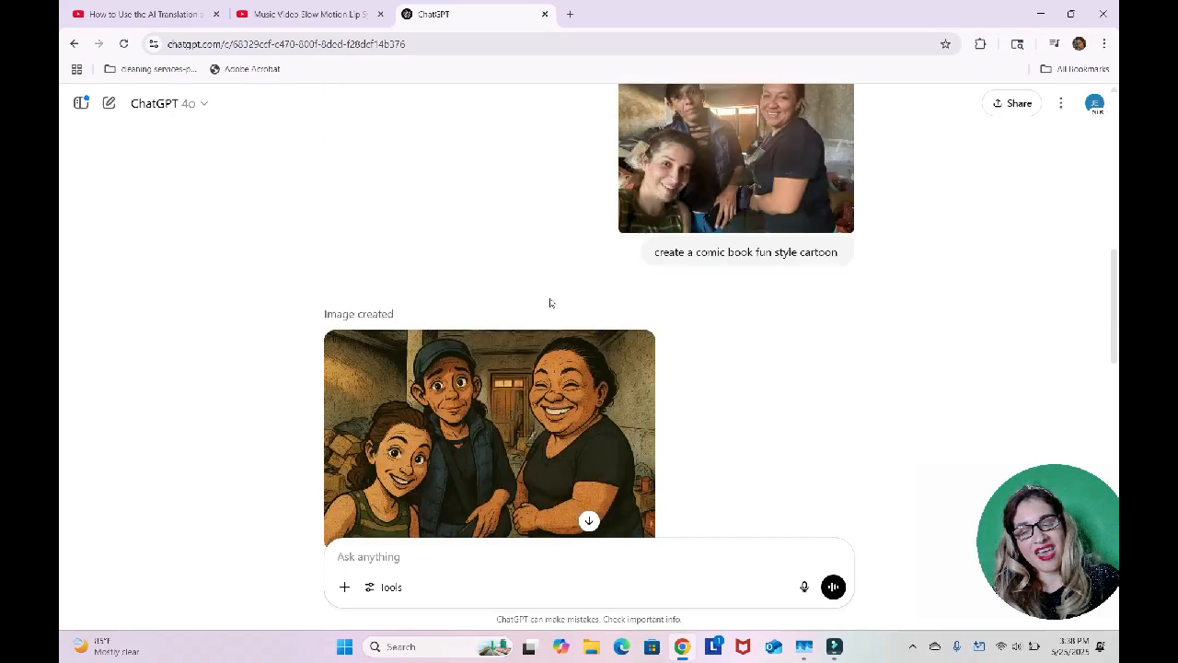
- Attach the Mother storage photo from Downloads to the next message
mouse_move(548, 301)
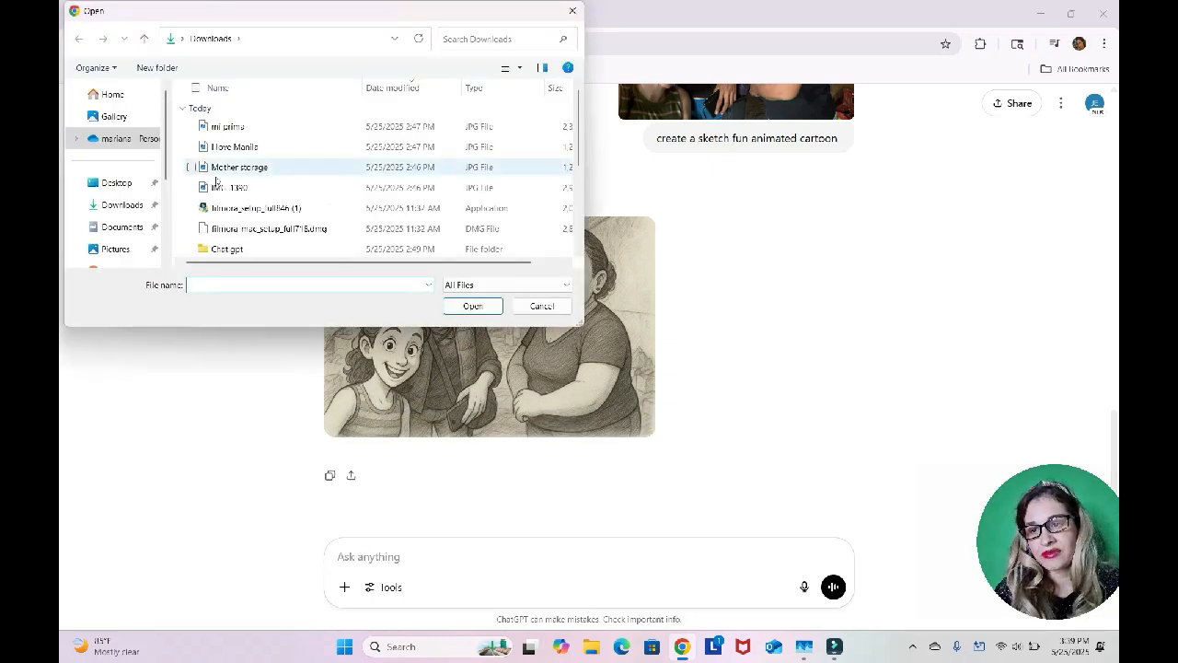
click(230, 168)
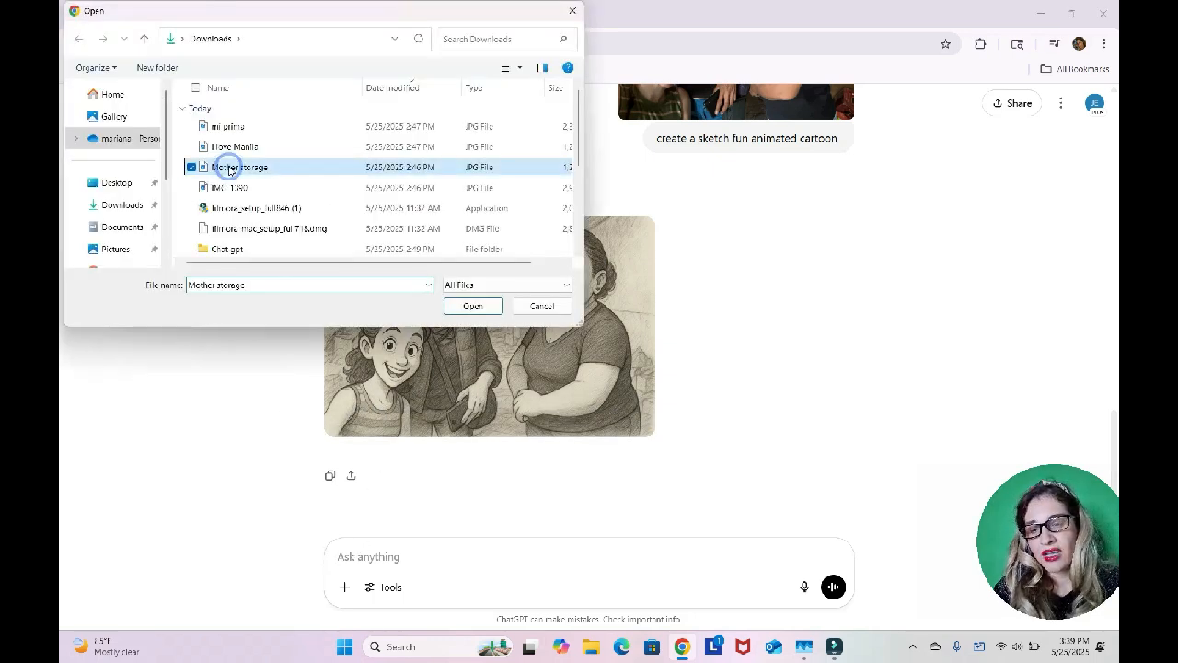
click(475, 308)
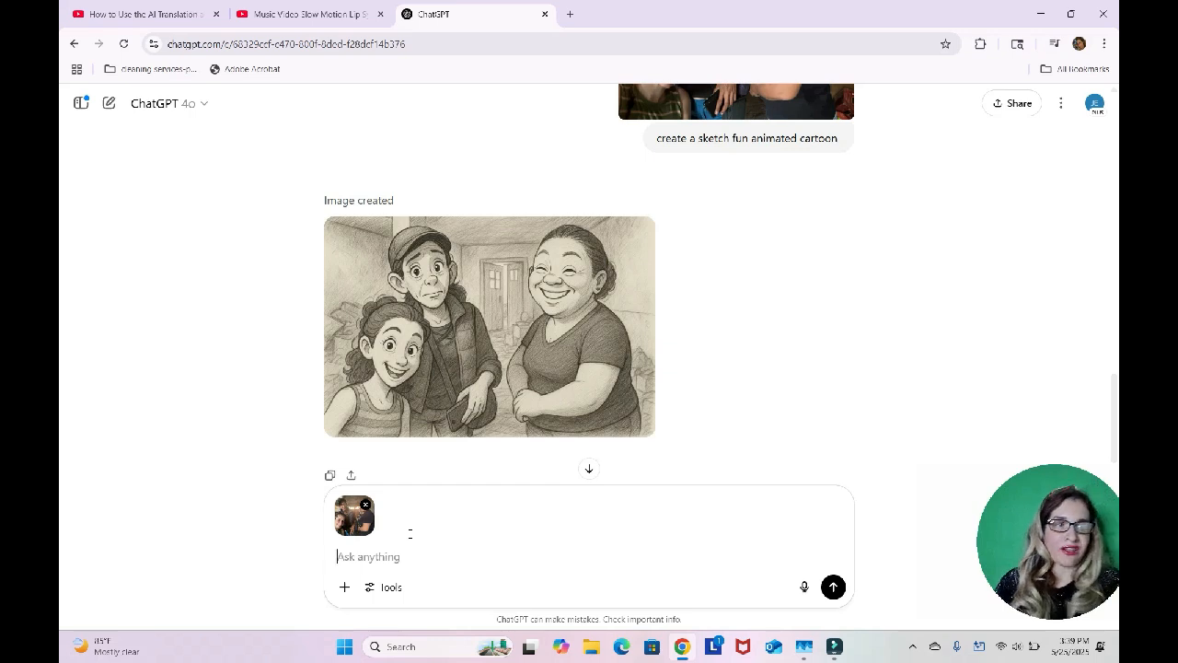
- Request a flat-style version of the attached photo with the prompt "create a digital flat cartoon"
text(create)
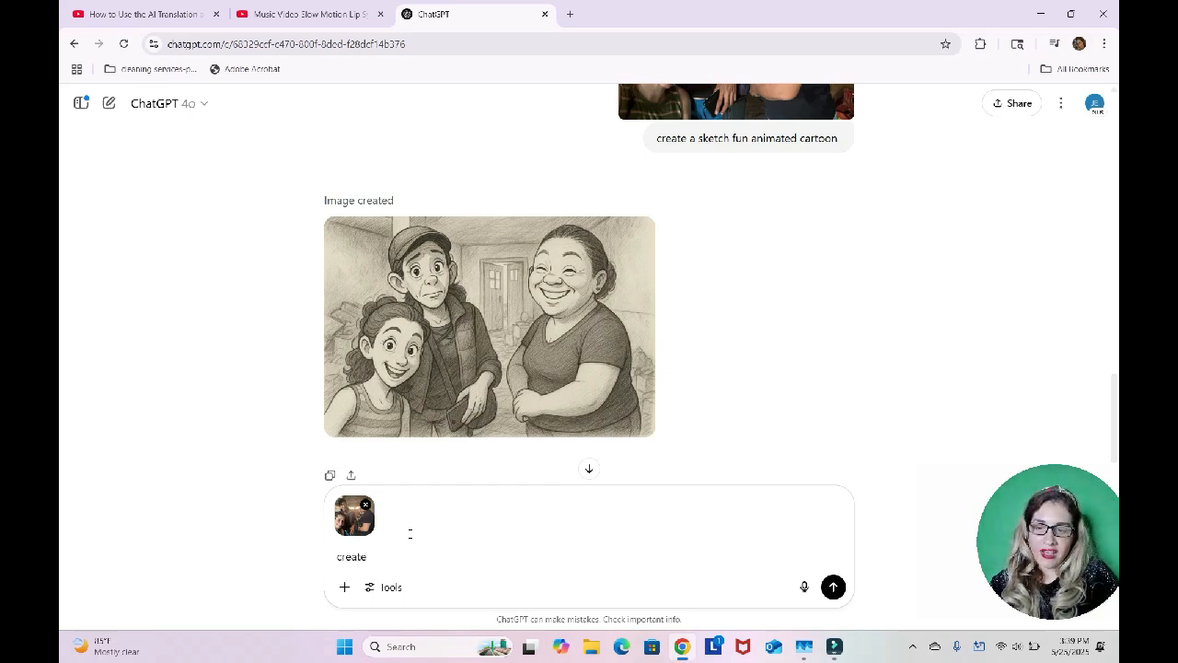
text( a digi)
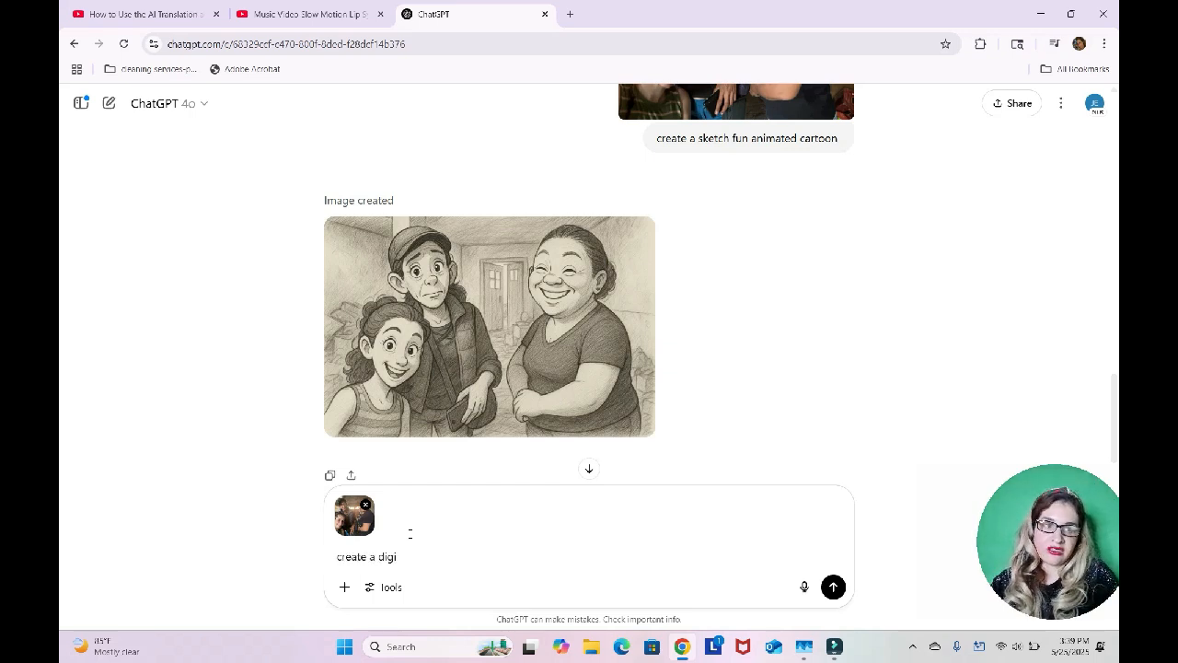
text(tal fla c)
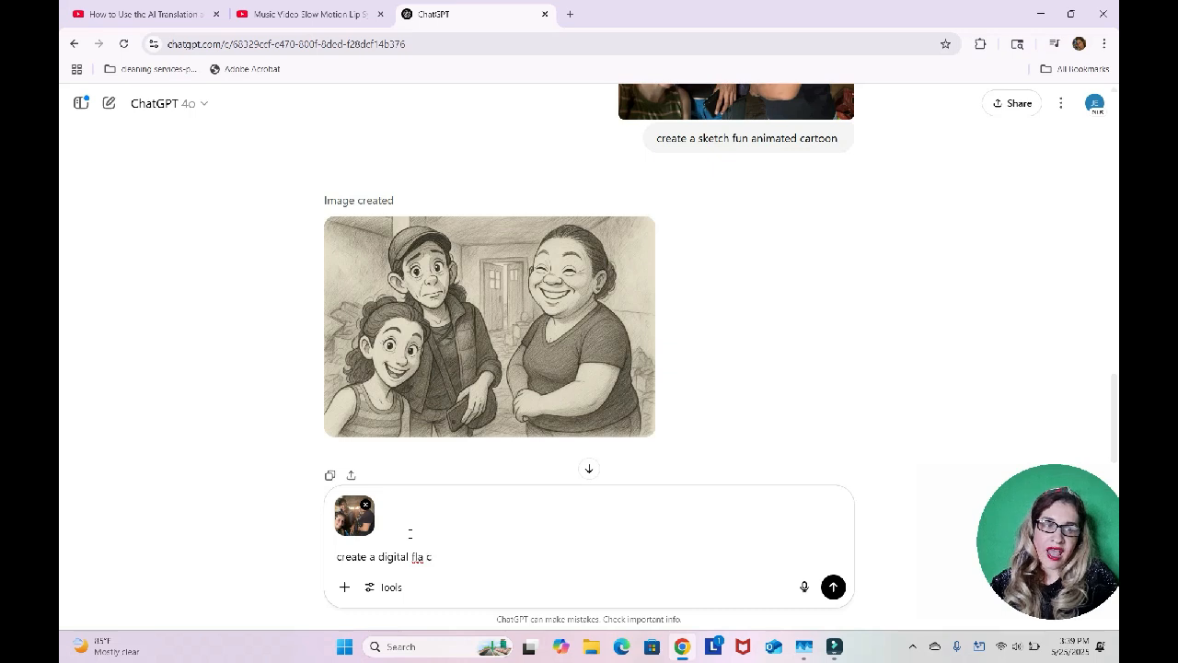
text(arton)
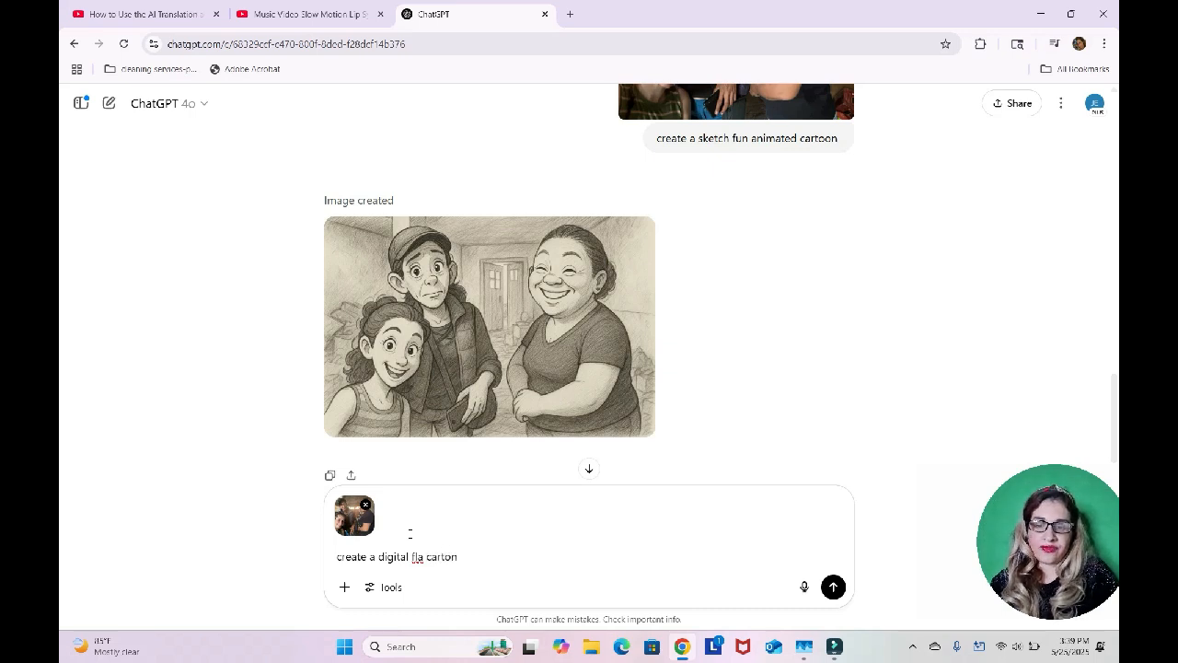
key(BackSpace)
key(BackSpace)
key(BackSpace)
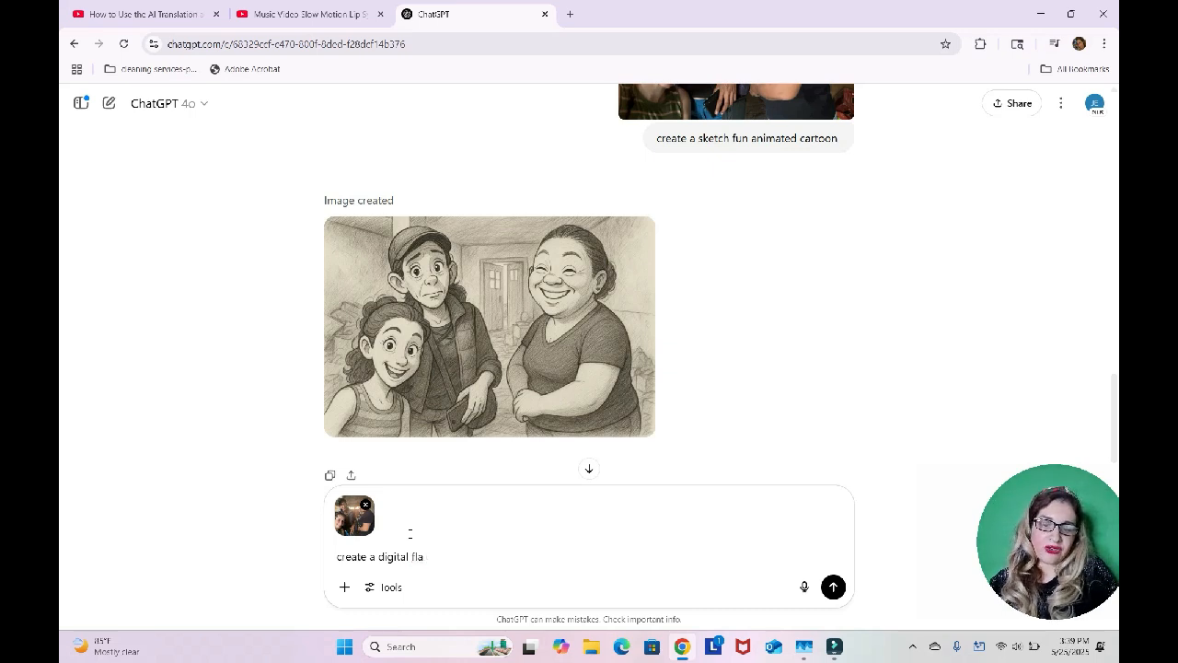
text(cartoon )
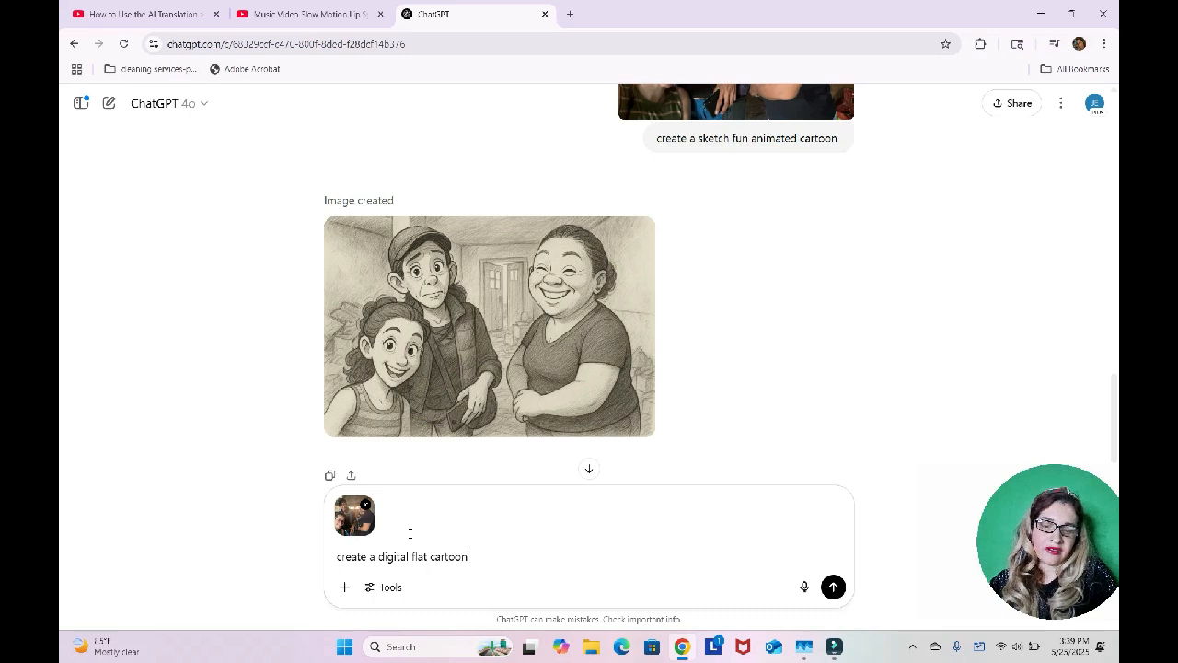
text(a)
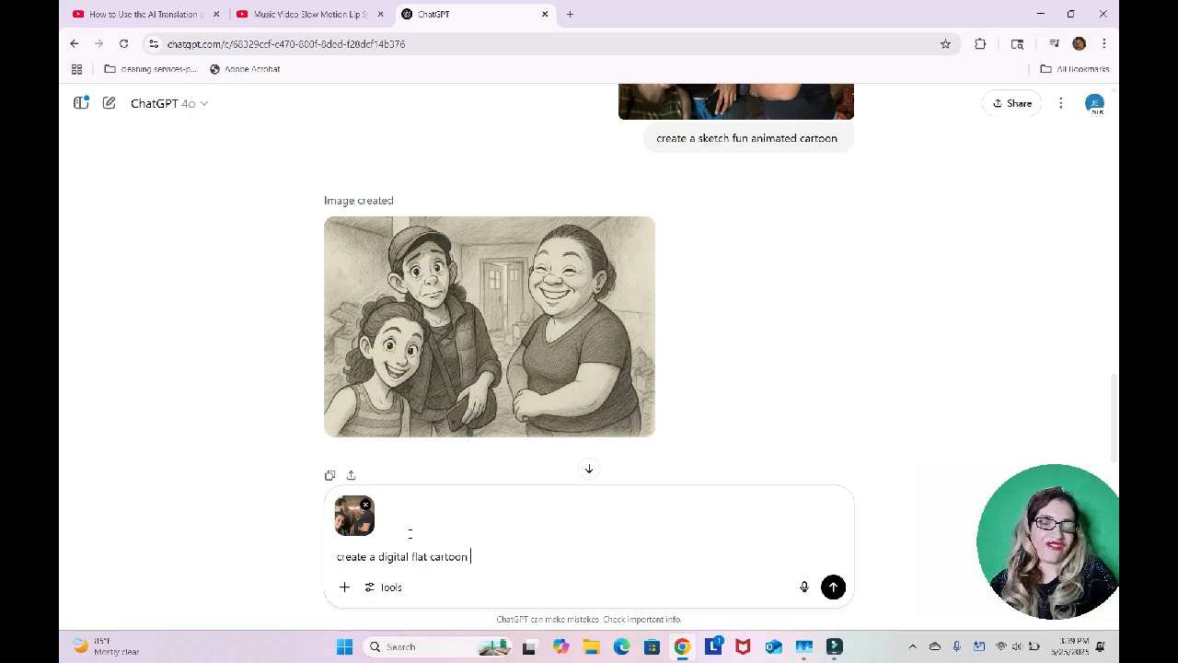
text(mk)
key(BackSpace)
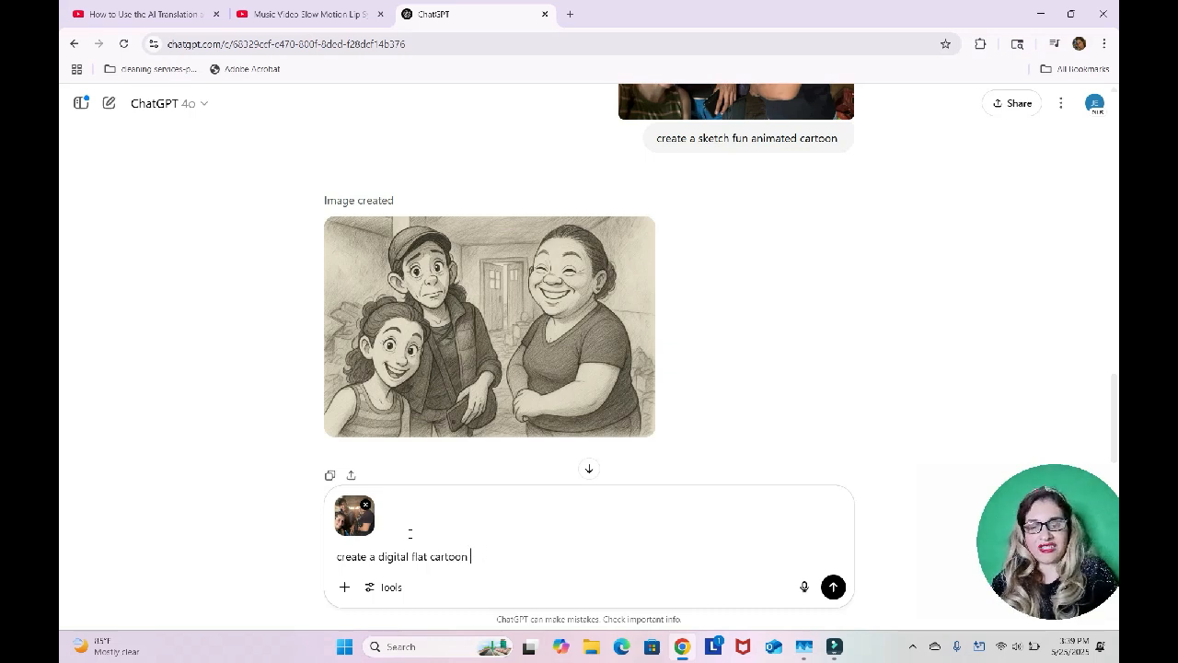
key(Return)
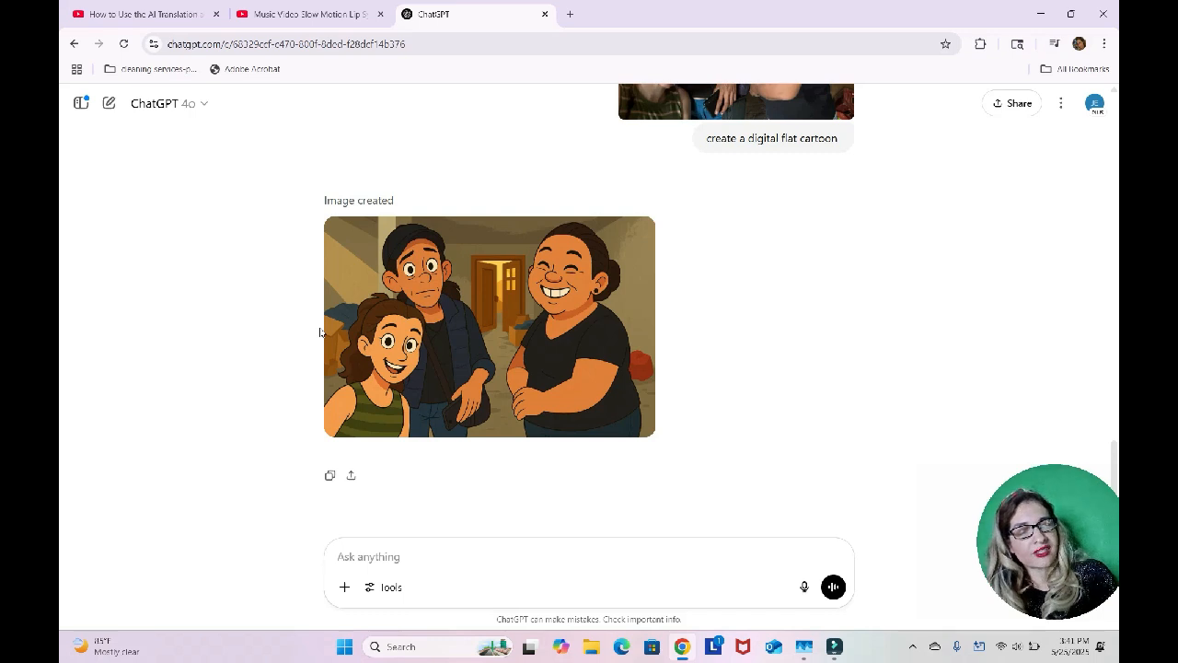
- Compare the digital flat cartoon with the sketch and Pixar-style images generated earlier in the conversation
mouse_move(400, 399)
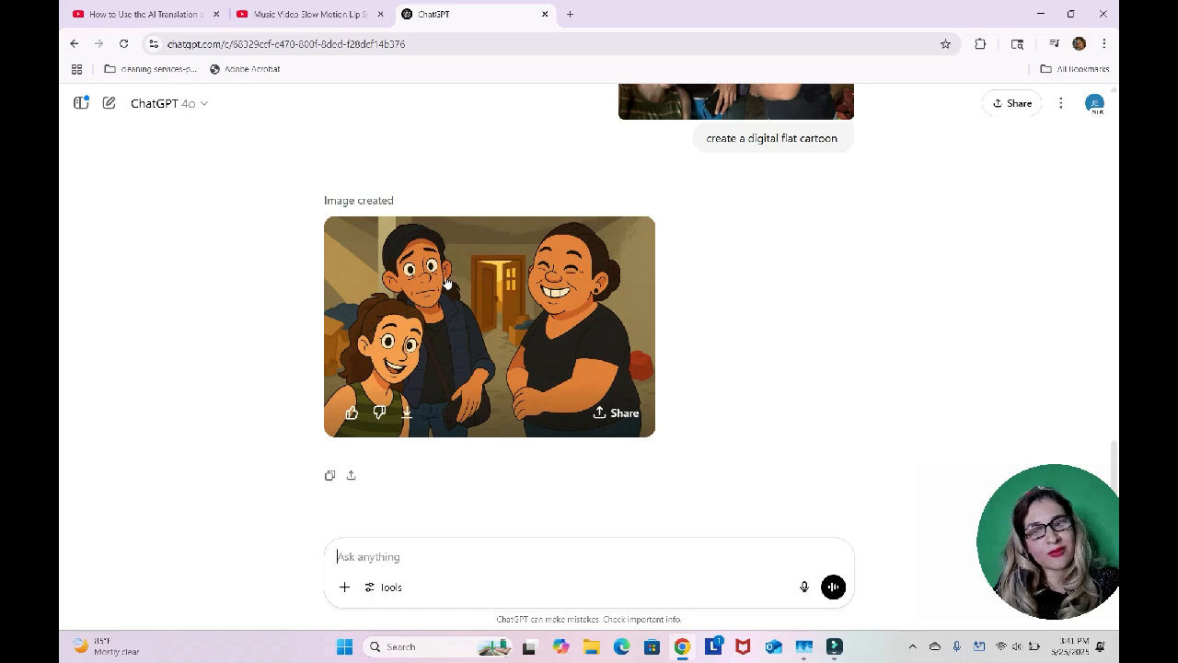
scroll(446, 290, up, 2)
scroll(445, 290, down, 3)
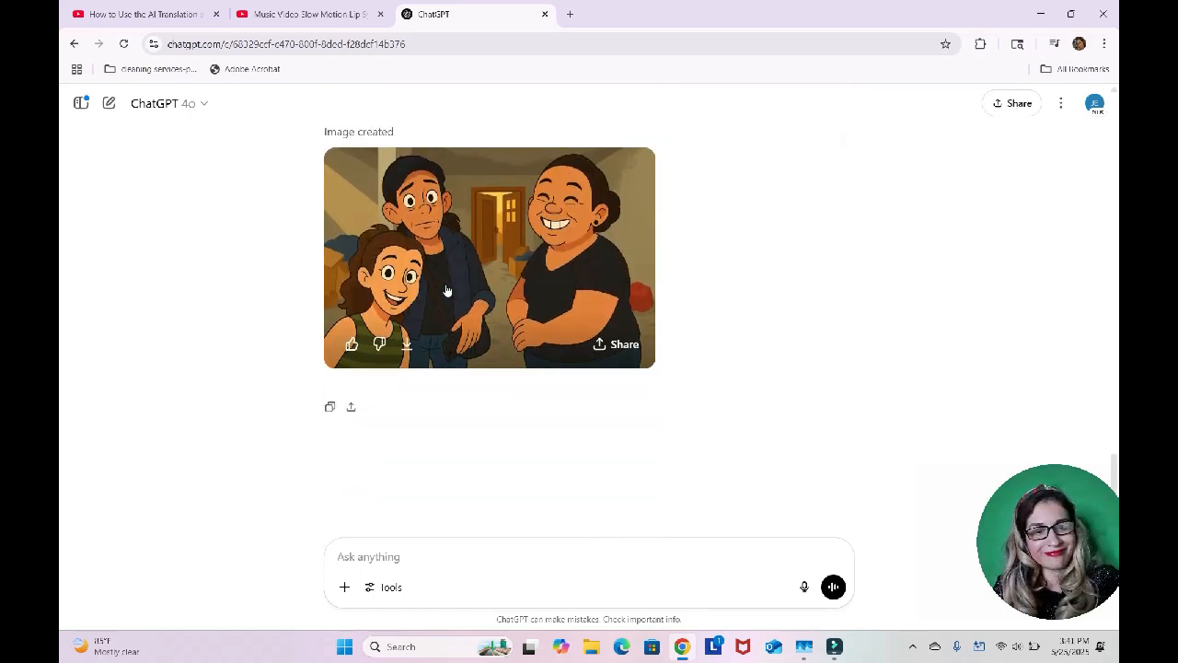
scroll(451, 299, up, 2)
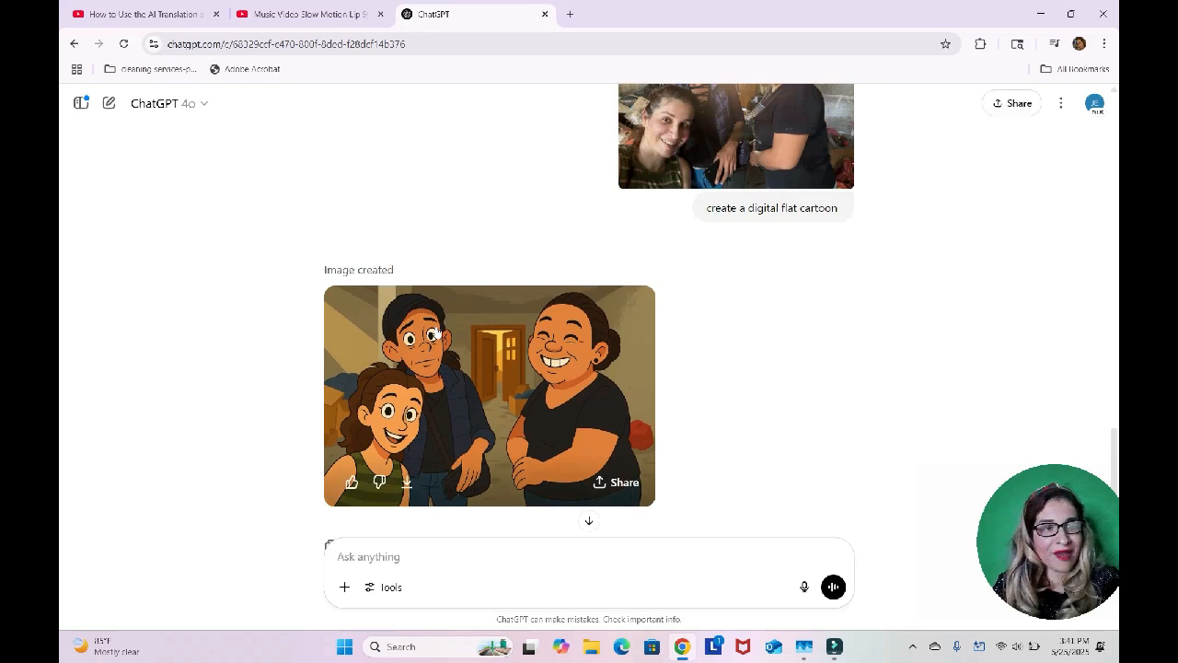
scroll(428, 345, up, 10)
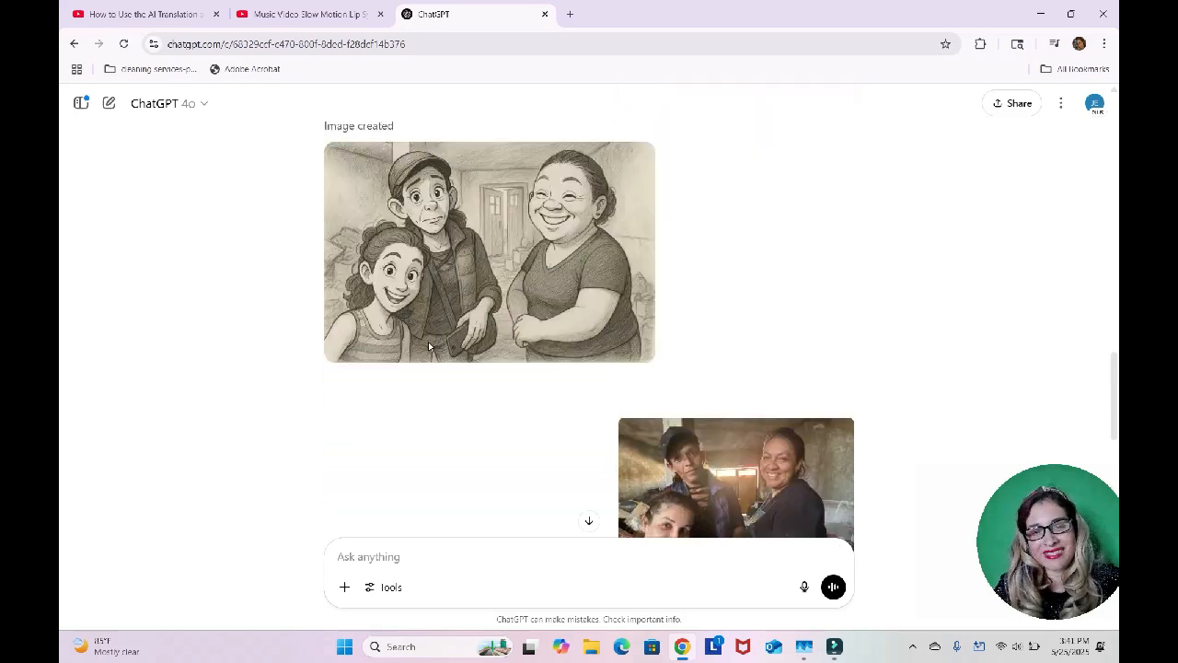
scroll(433, 327, down, 9)
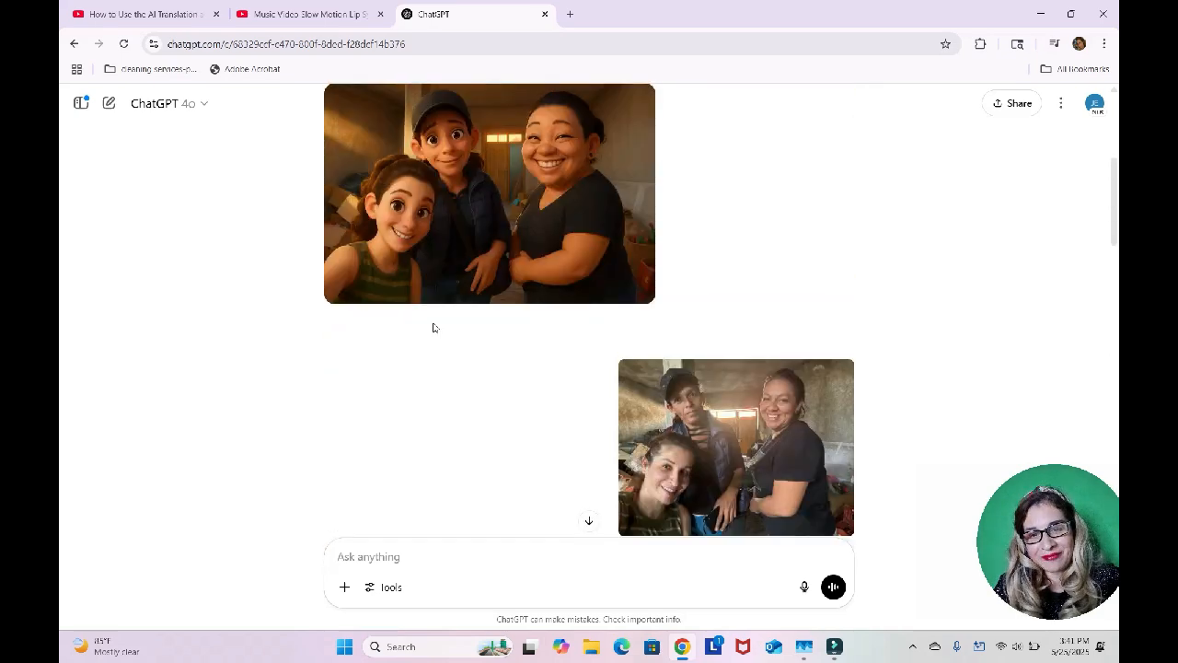
scroll(432, 327, up, 2)
scroll(434, 329, down, 1)
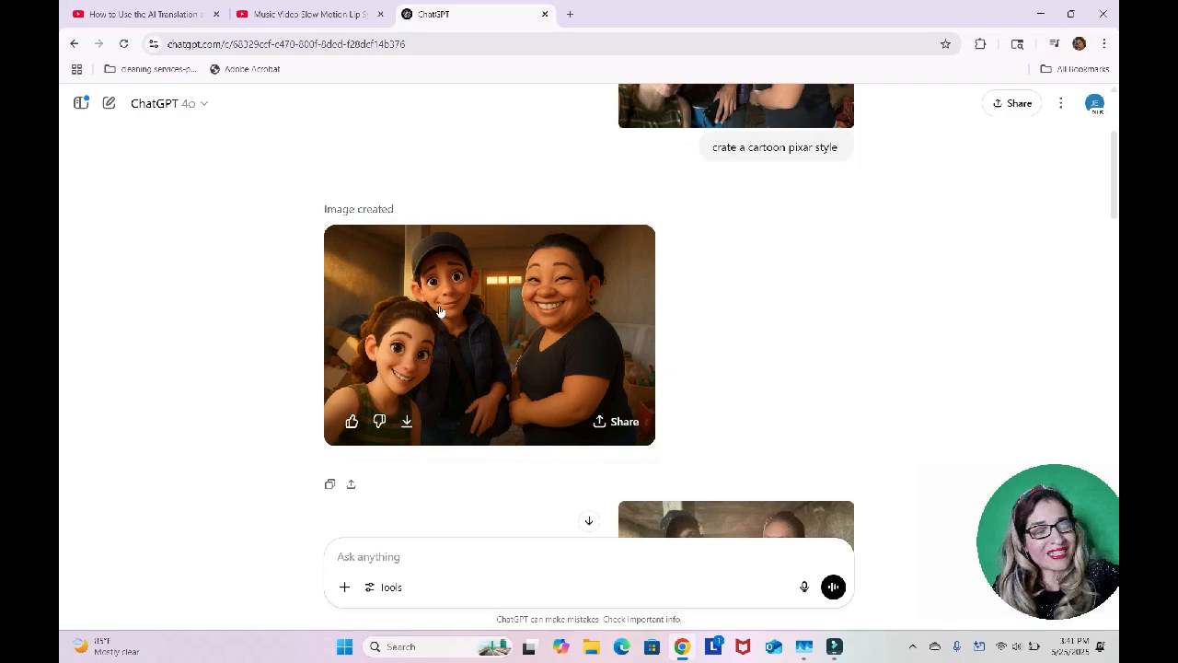
scroll(439, 311, down, 10)
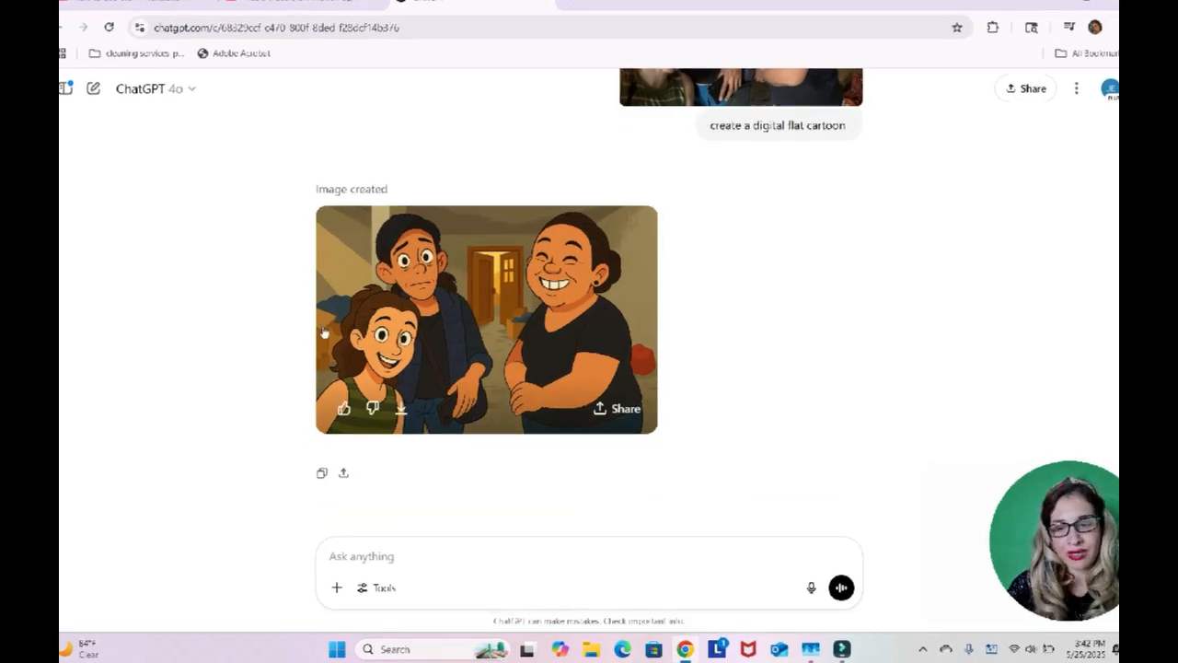
- Attach the Mother storage photo again for a portrait cartoon version
click(326, 588)
click(347, 553)
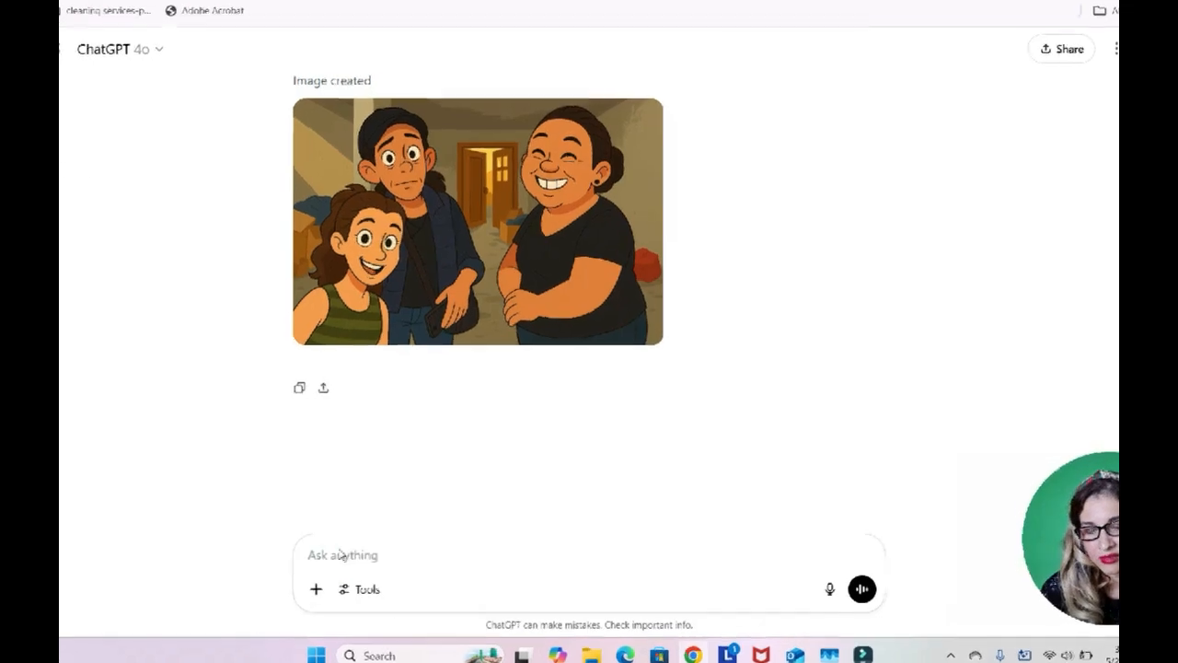
click(276, 137)
click(453, 262)
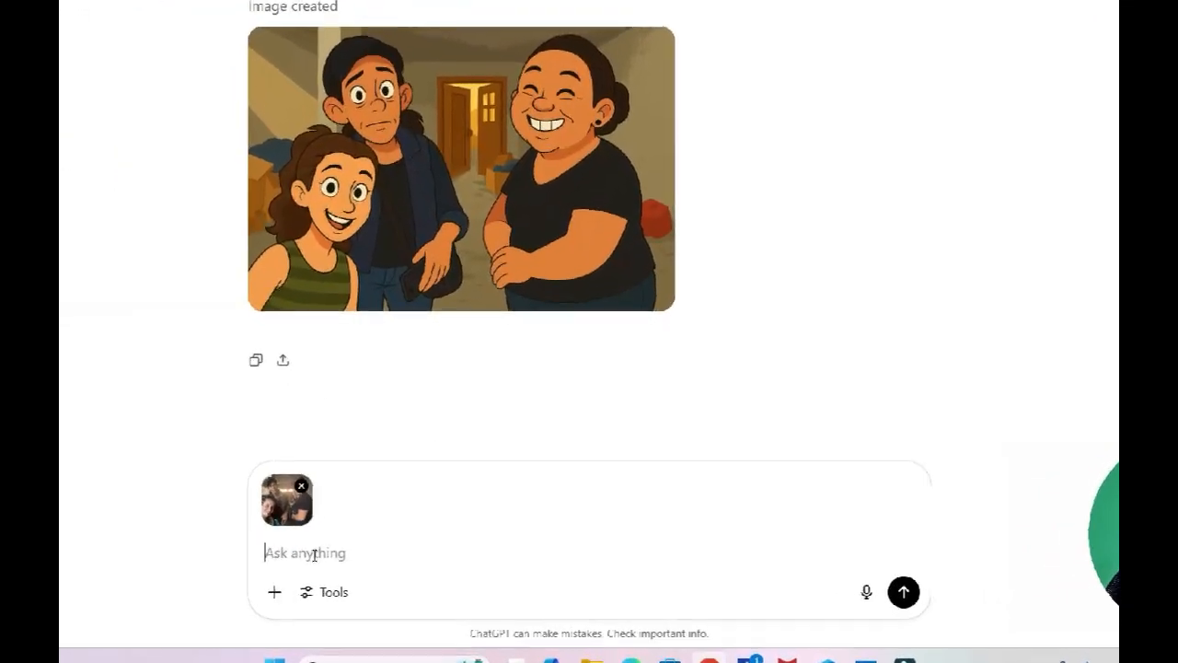
- Request a portrait version of the attached photo with the prompt "create an Ai portrait cartoon"
text(care)
key(BackSpace)
key(BackSpace)
key(BackSpace)
text(reate an  Ai p)
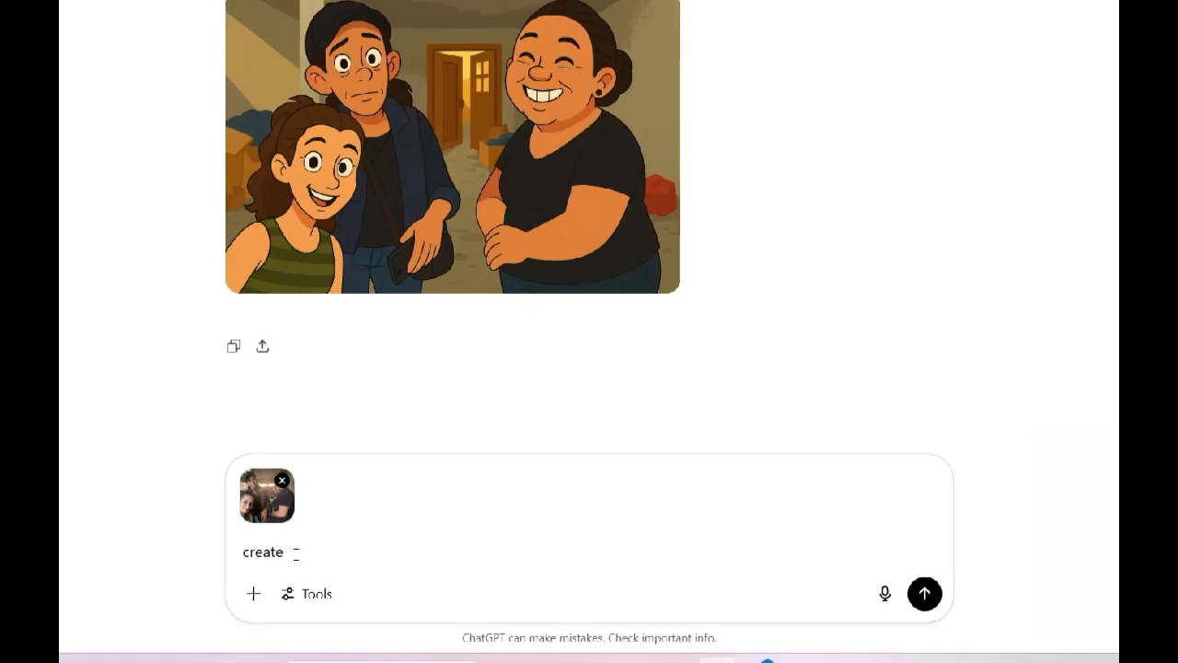
text(ortrait car)
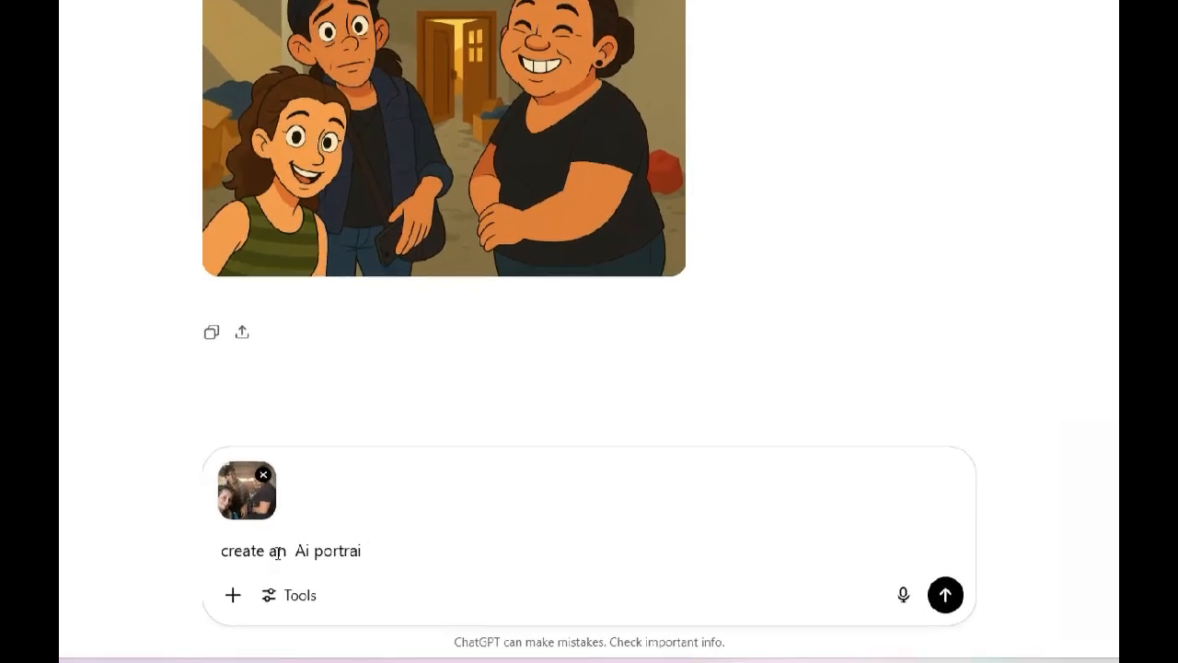
text(toon)
key(Return)
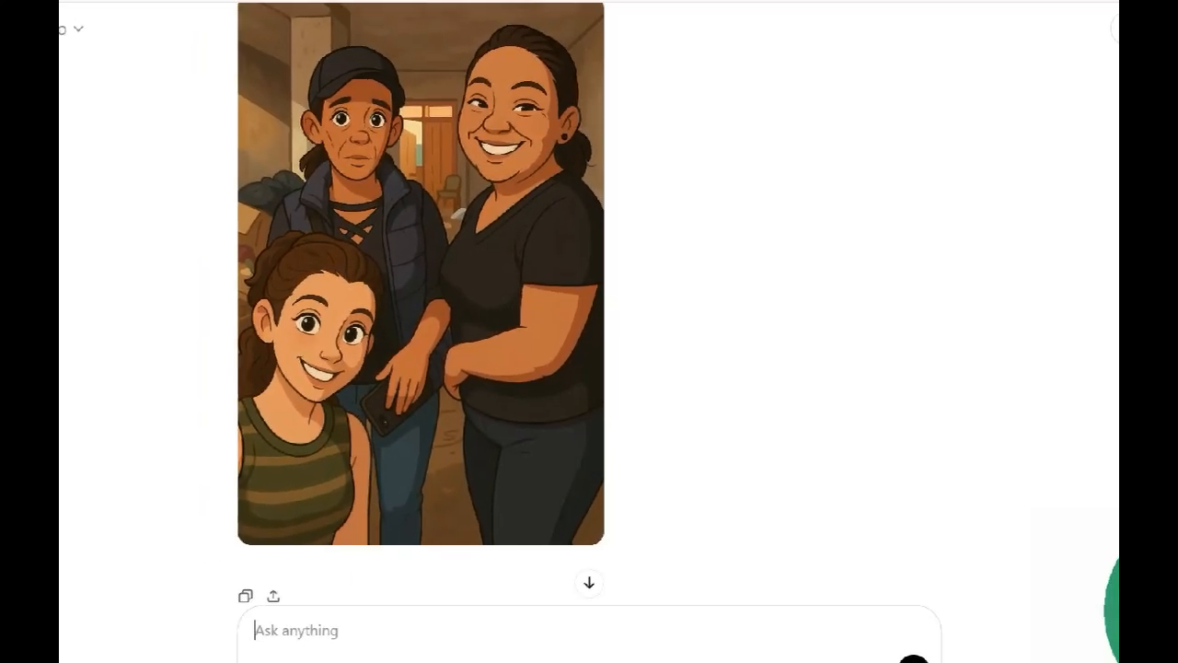
- Review all the generated cartoon versions in the conversation, from the Pixar-style image through to the AI portrait cartoon
mouse_move(513, 323)
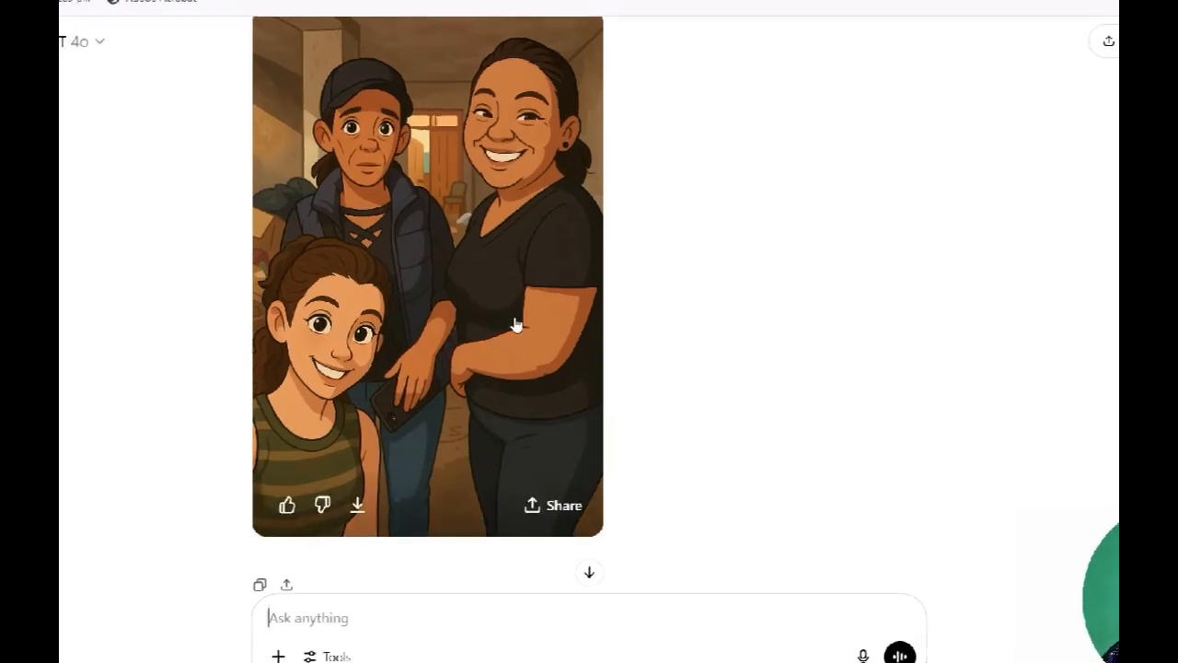
scroll(506, 310, up, 3)
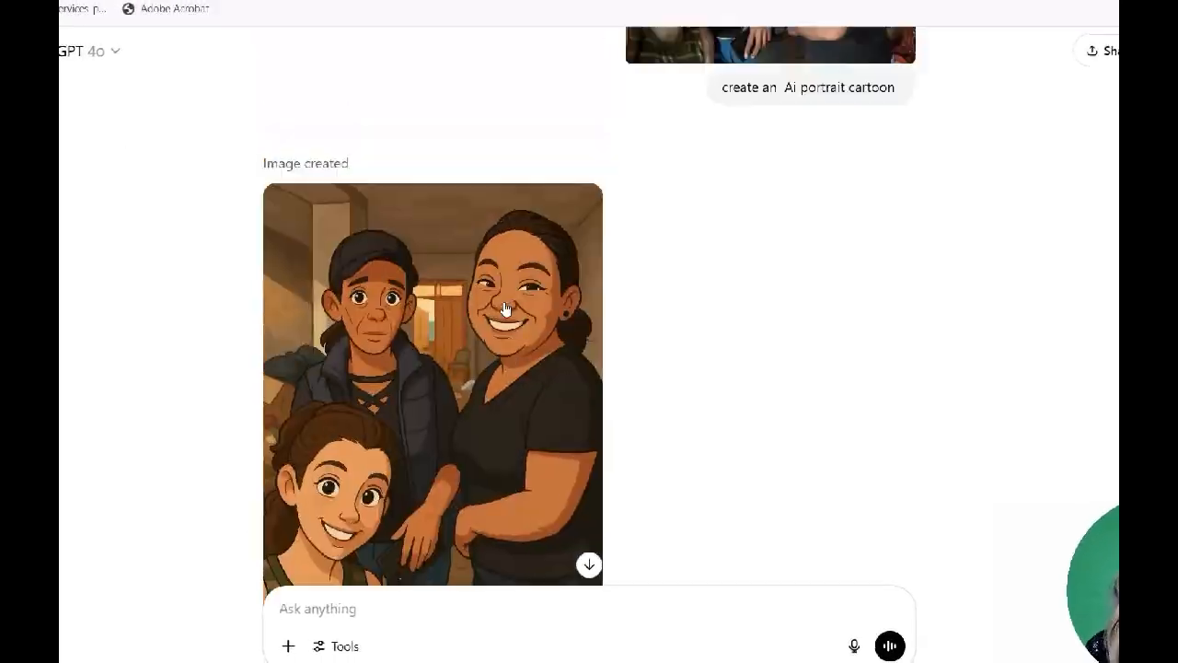
scroll(508, 304, down, 15)
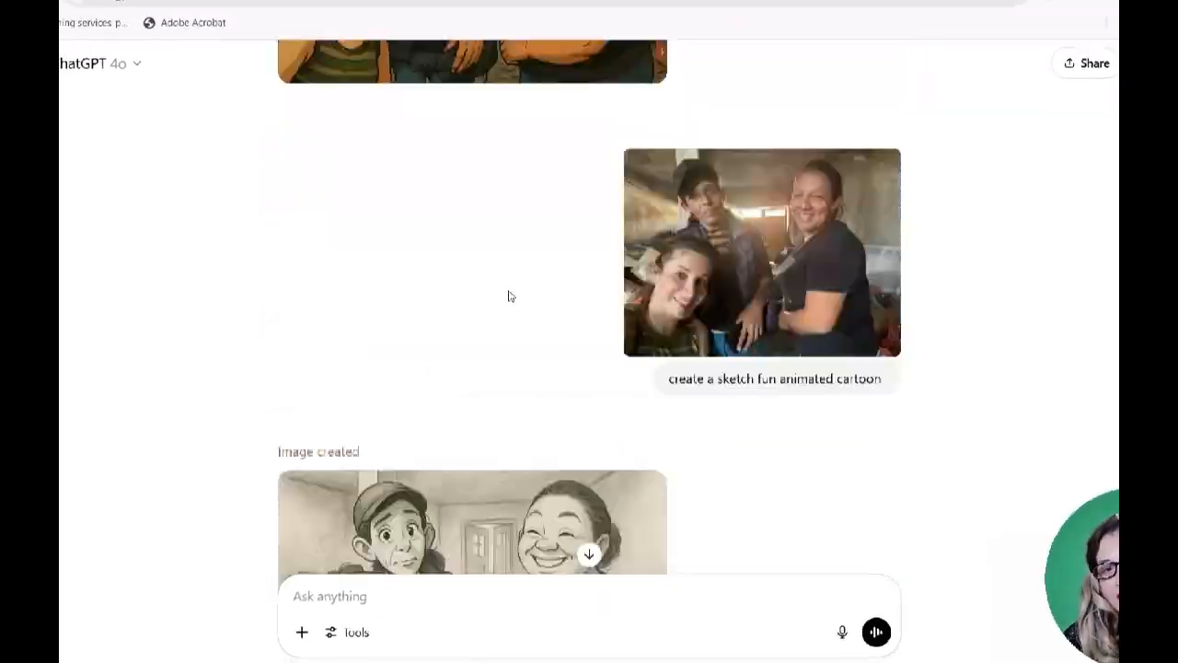
scroll(503, 264, up, 4)
scroll(504, 266, down, 8)
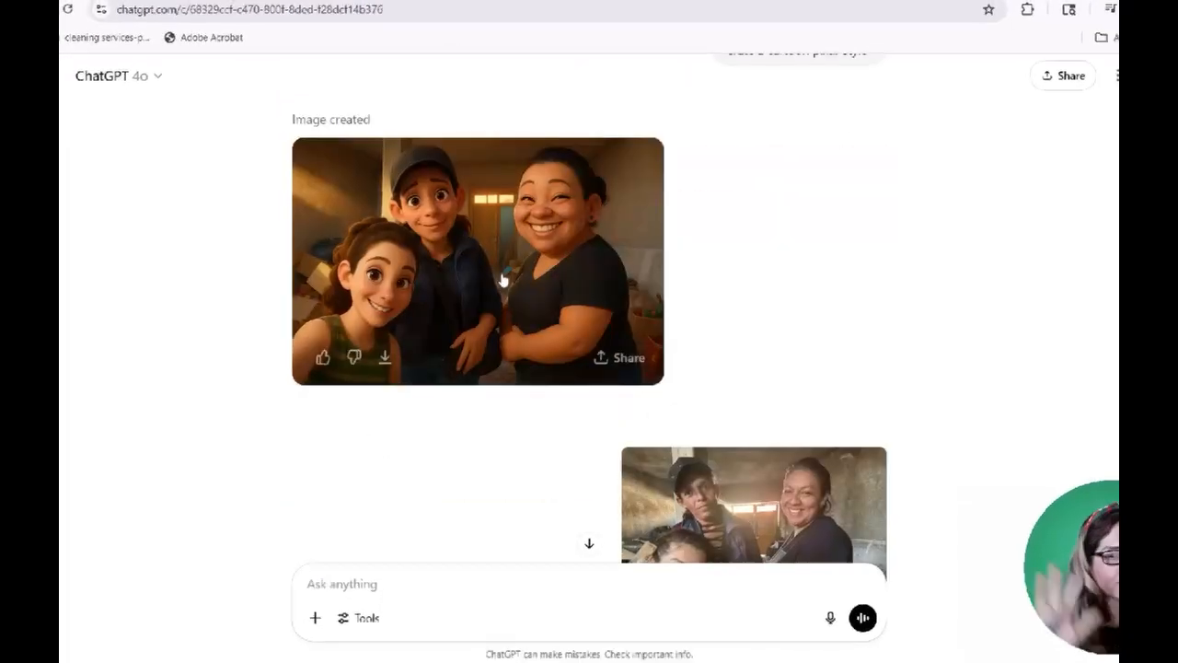
scroll(505, 269, up, 4)
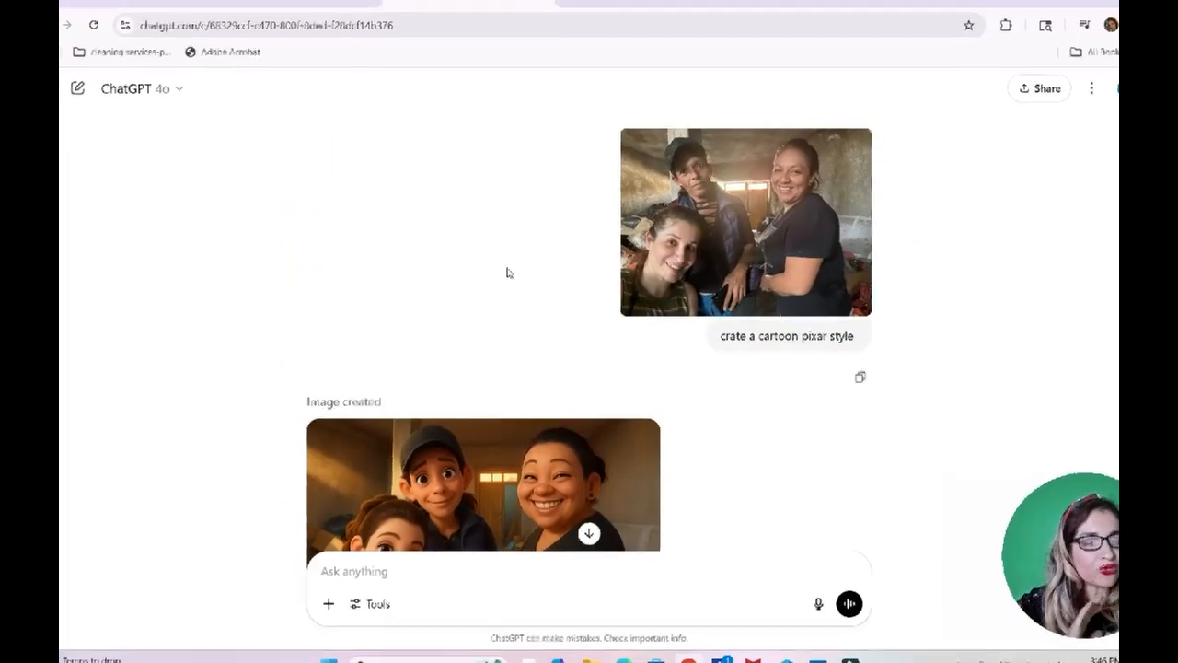
scroll(511, 274, down, 15)
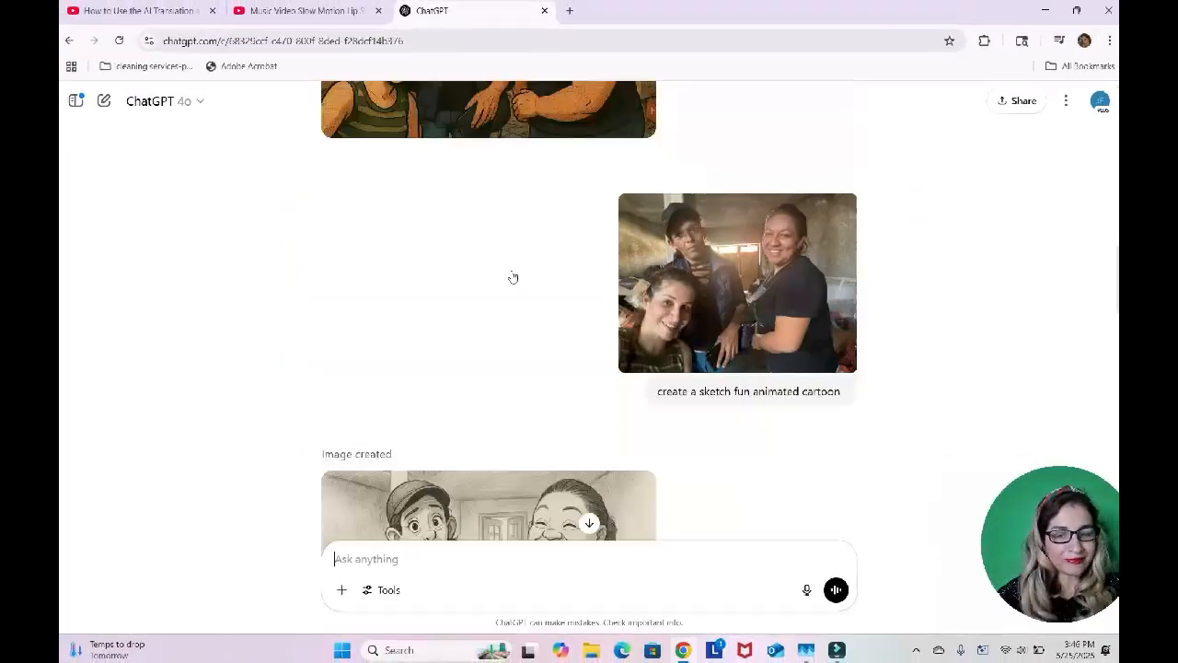
scroll(513, 277, up, 7)
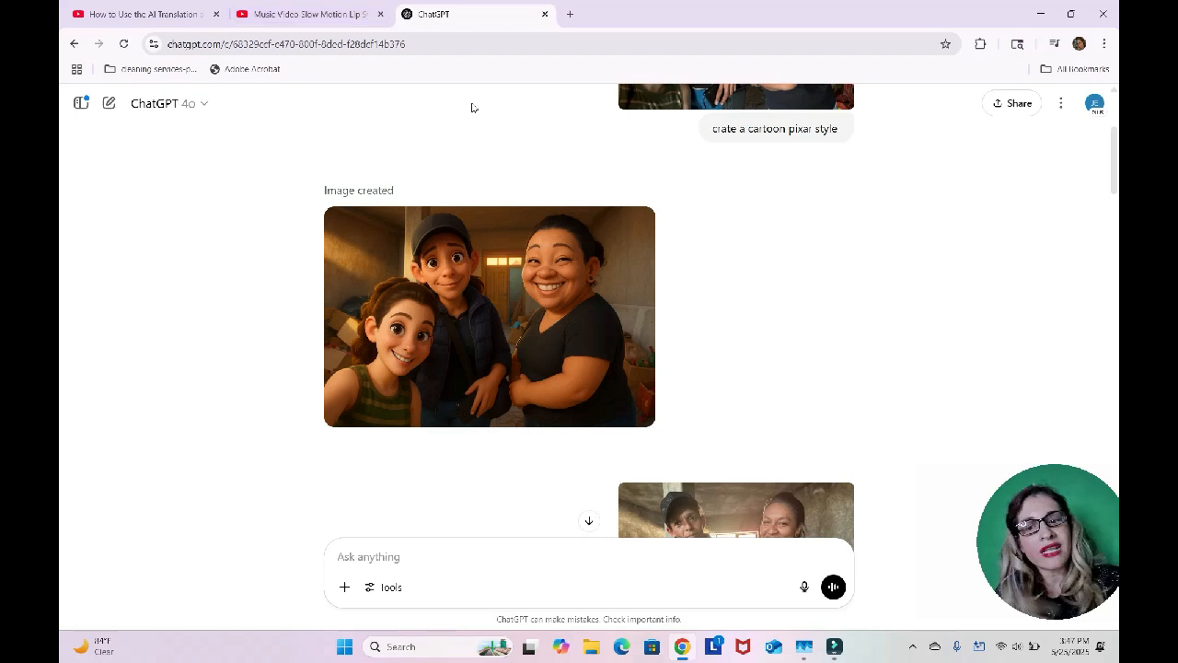
scroll(479, 164, down, 20)
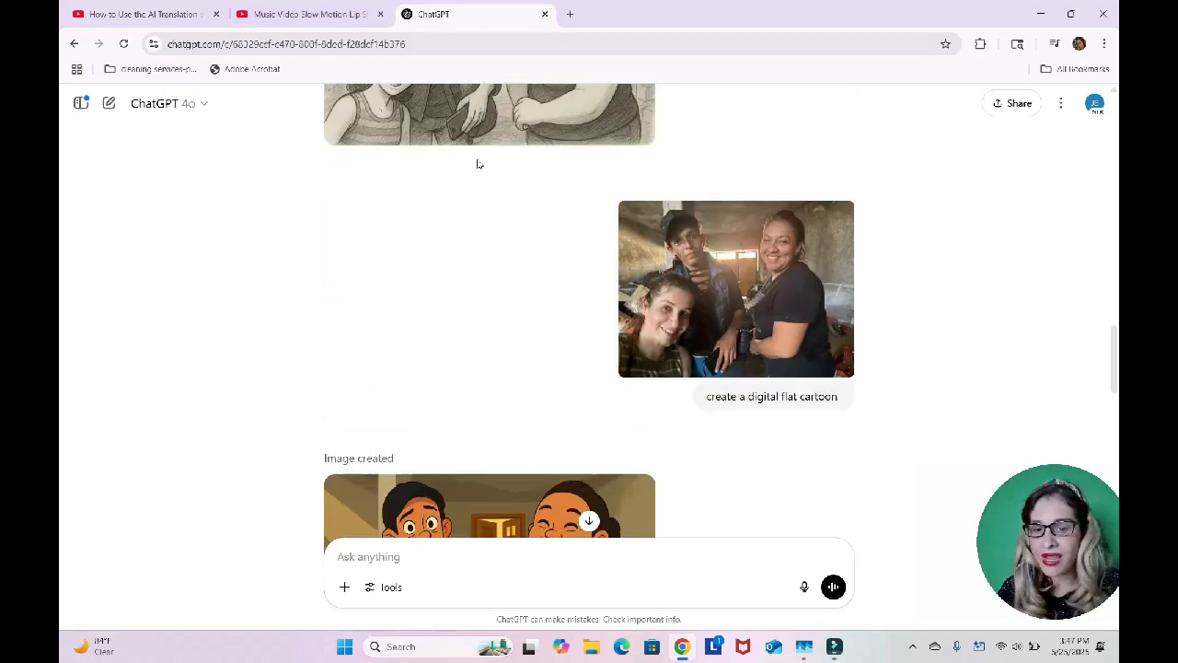
scroll(478, 157, down, 10)
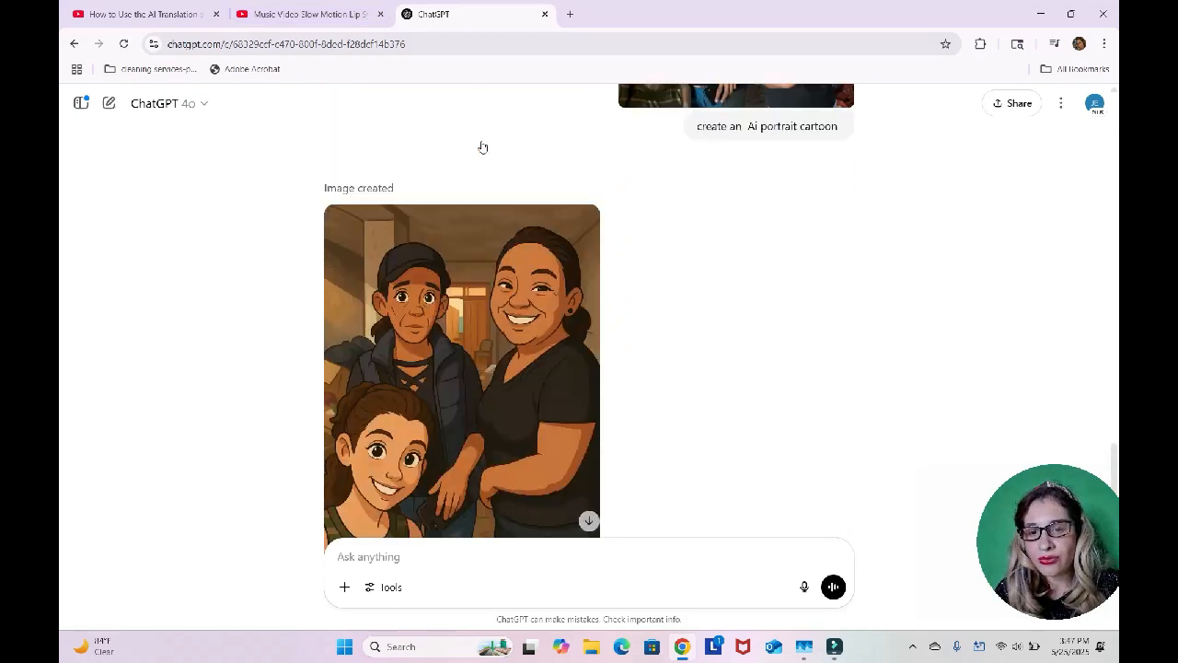
scroll(482, 148, down, 2)
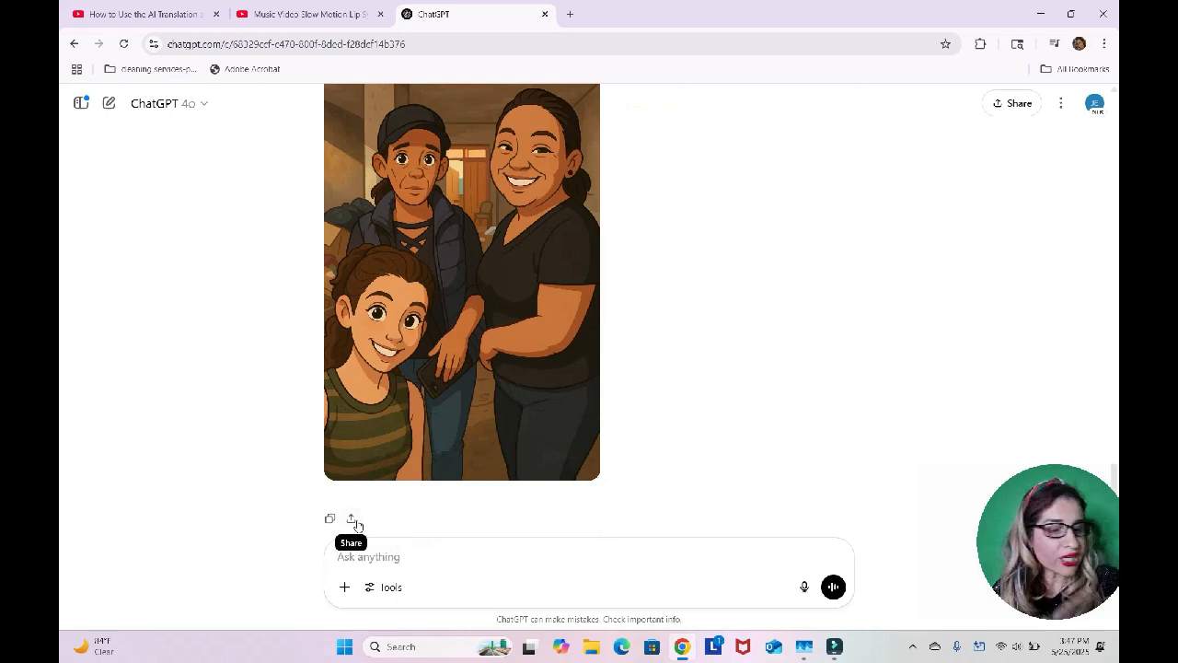